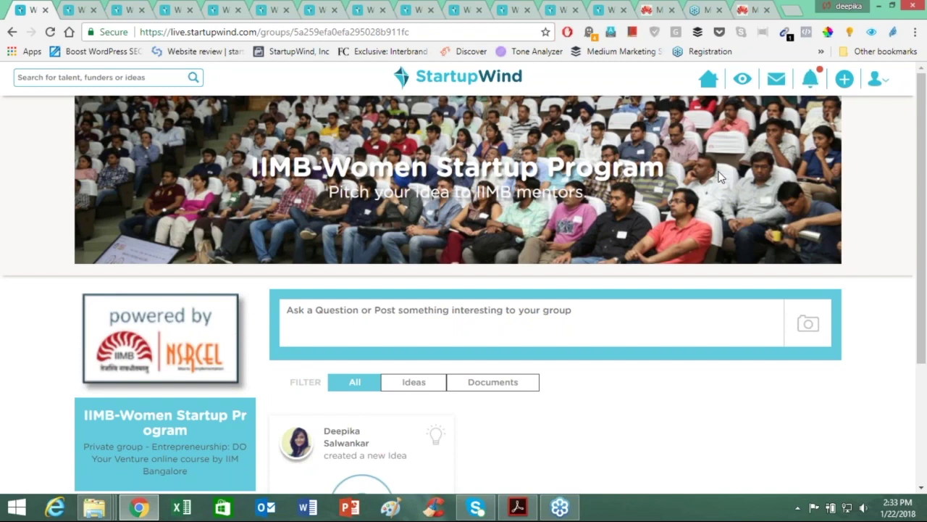
# Step: Go from the sign-in page to the home feed and open the IIMB-Women Startup Program competition's group page
pyautogui.click(79, 7)
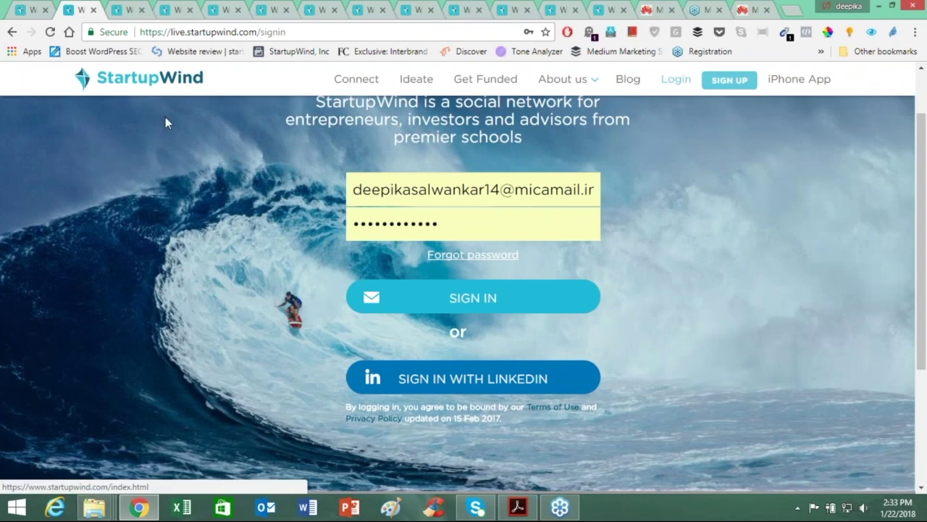
pyautogui.click(127, 5)
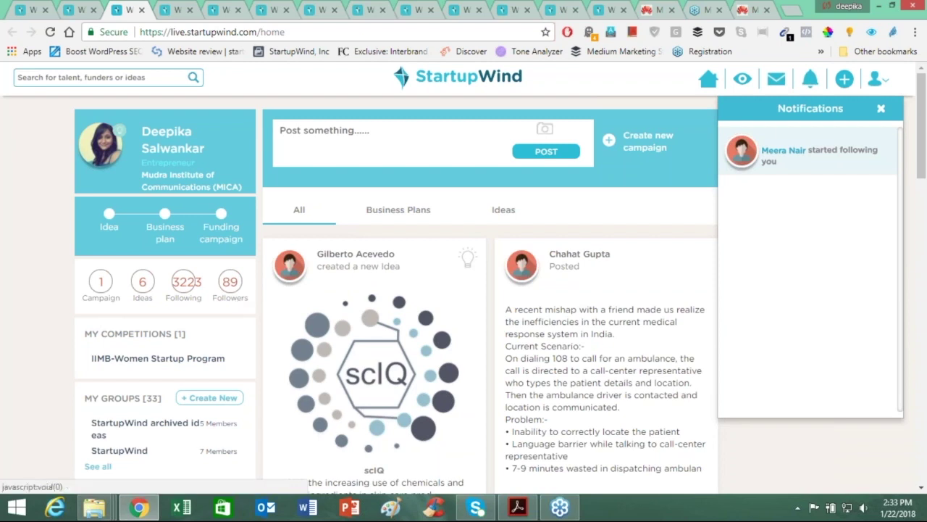
pyautogui.keyDown('ctrl'); pyautogui.click(160, 359); pyautogui.keyUp('ctrl')
pyautogui.click(168, 10)
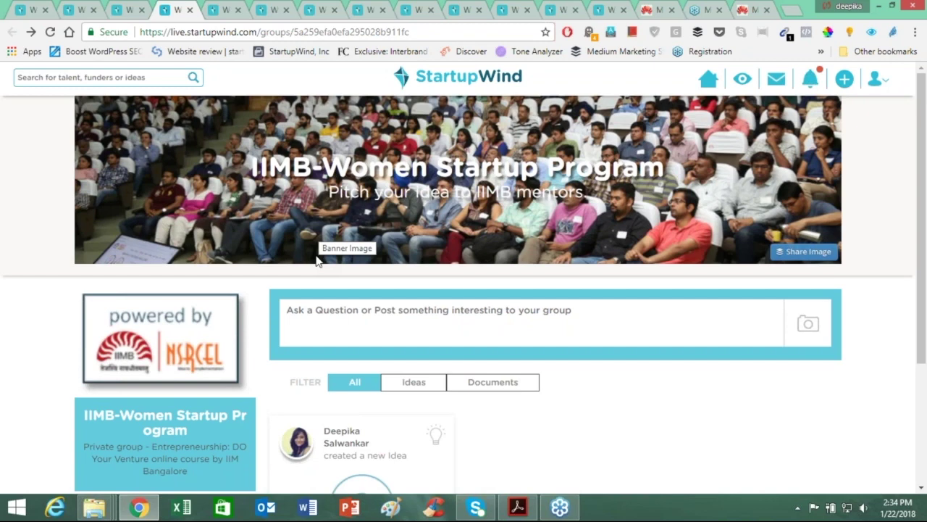
# Step: Look over the group page's banner, post box, filters, shared idea card, and idea and document options
pyautogui.scroll(-2, 311, 290)
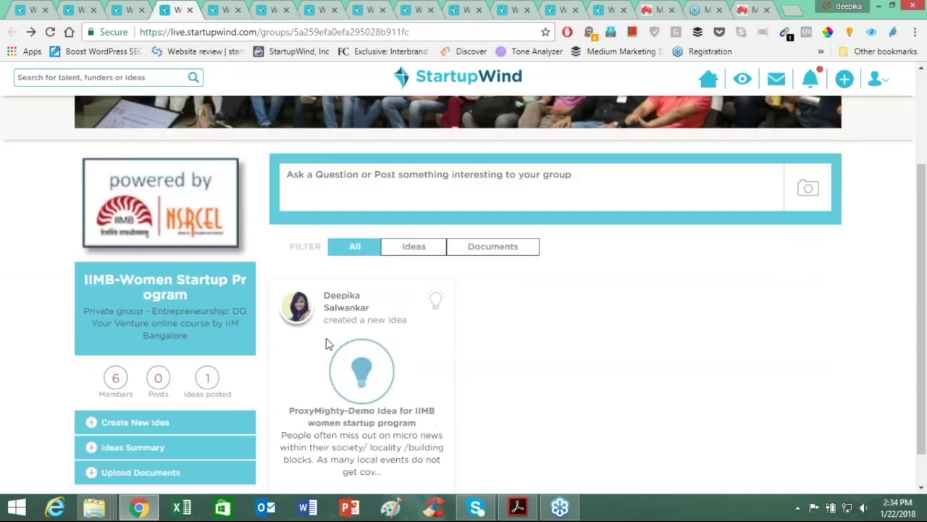
pyautogui.scroll(2, 325, 343)
pyautogui.scroll(-1, 321, 338)
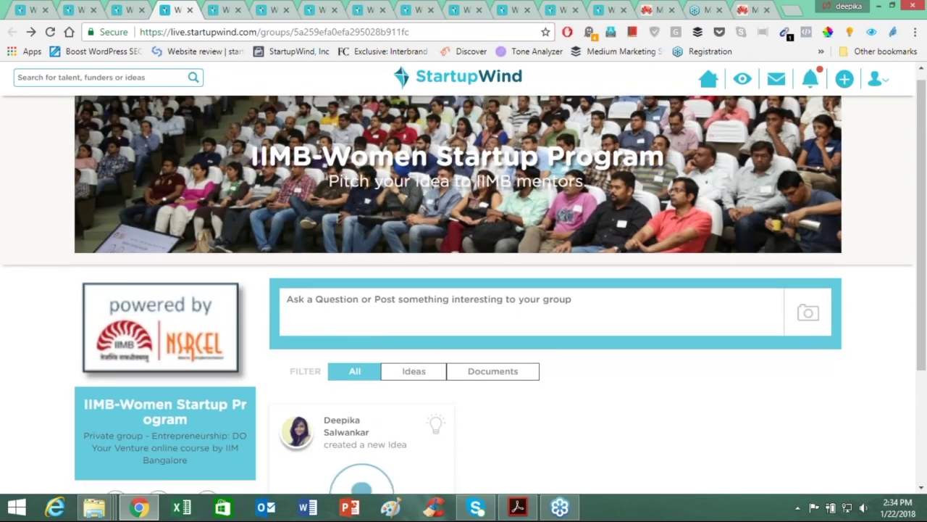
pyautogui.scroll(-2, 321, 338)
pyautogui.scroll(3, 321, 338)
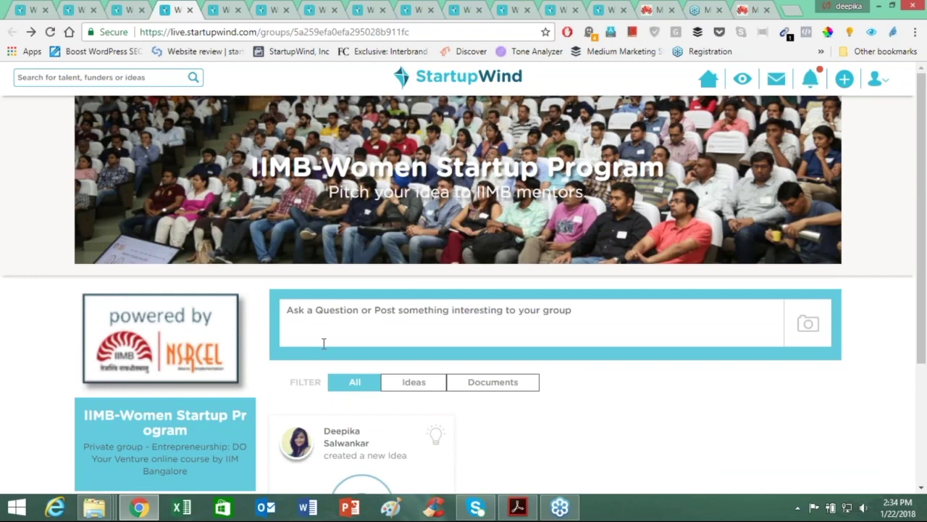
pyautogui.scroll(-1, 428, 308)
pyautogui.scroll(-1, 416, 314)
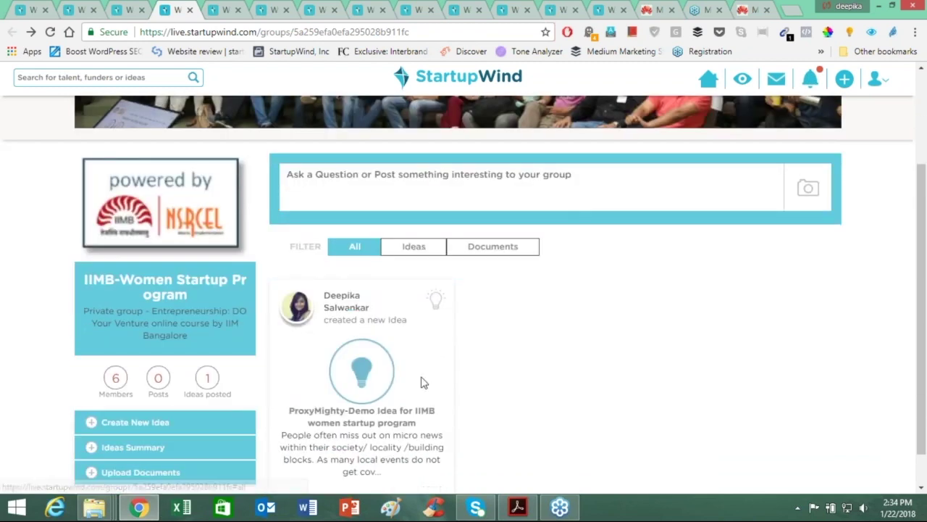
pyautogui.scroll(-1, 420, 379)
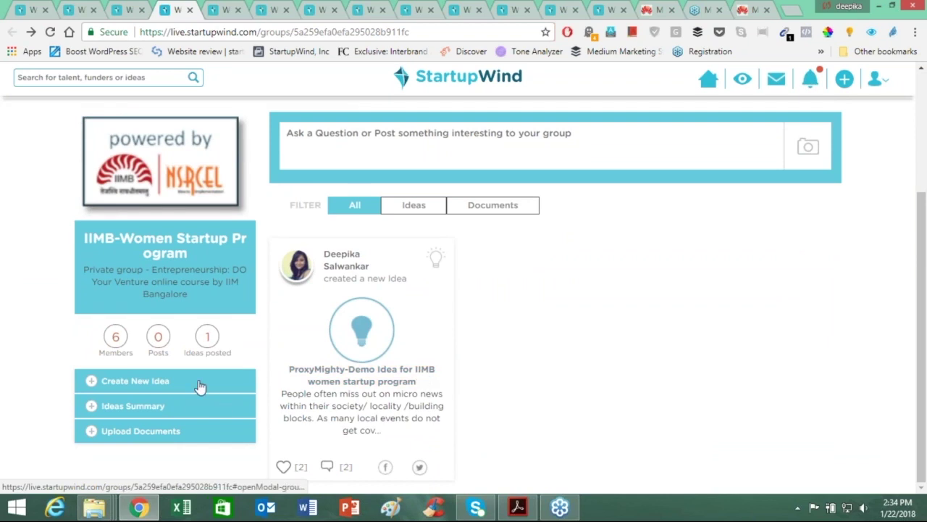
# Step: Open the group's new idea form and review its beneficiary, industry, problem, solution and name fields
pyautogui.click(114, 390)
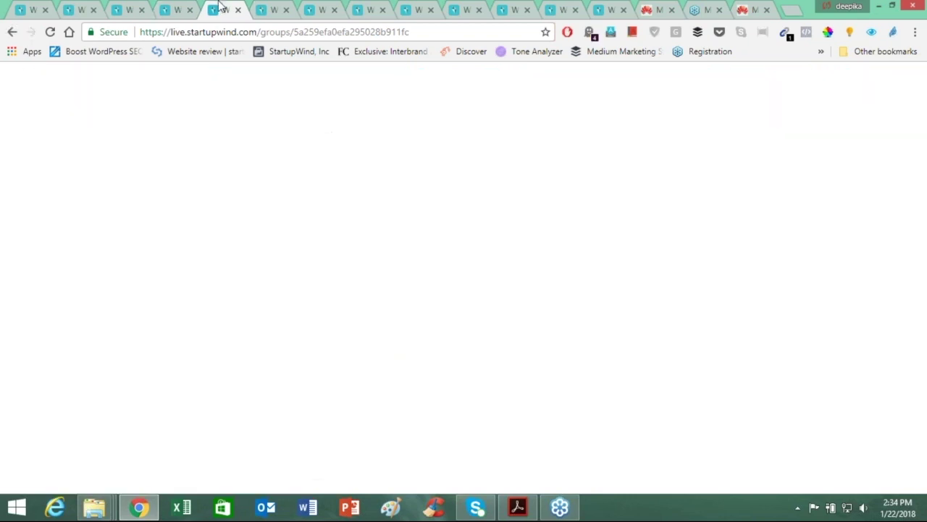
pyautogui.scroll(3, 298, 302)
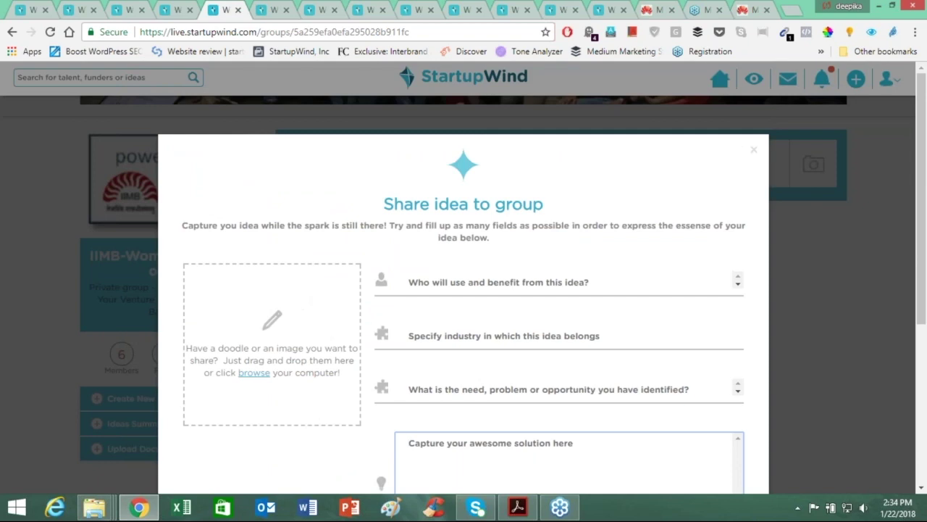
pyautogui.click(412, 282)
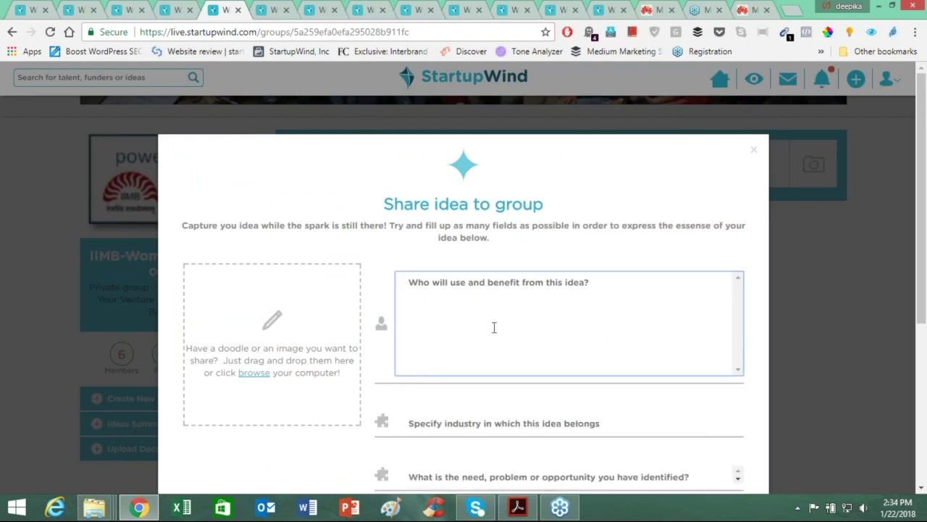
pyautogui.scroll(-1, 494, 327)
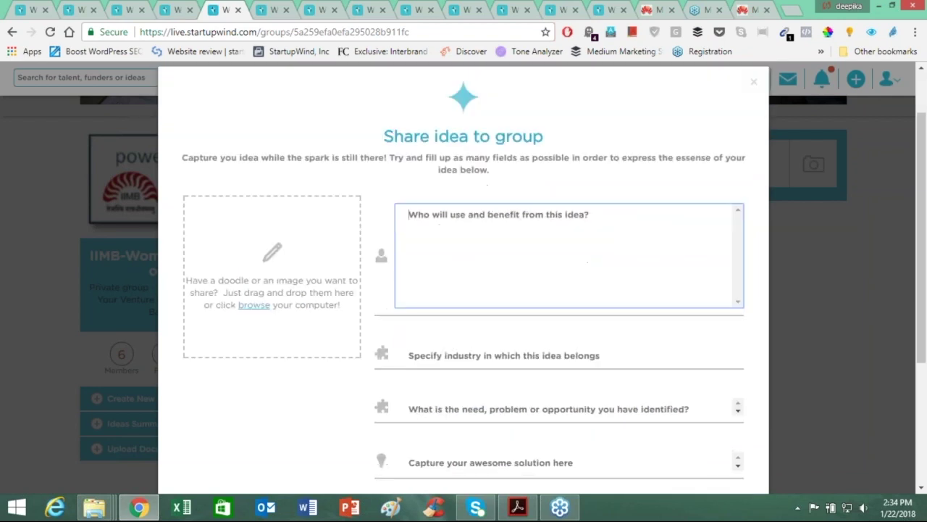
pyautogui.click(482, 355)
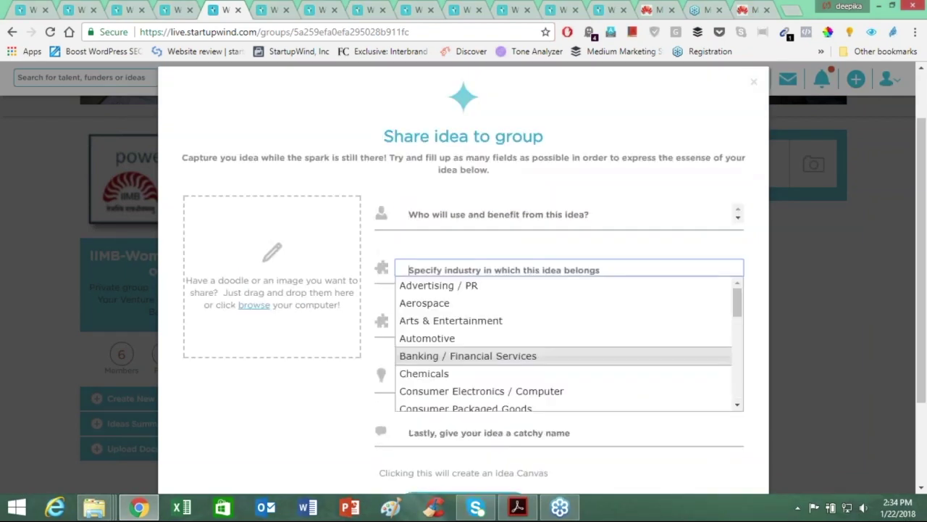
pyautogui.click(335, 397)
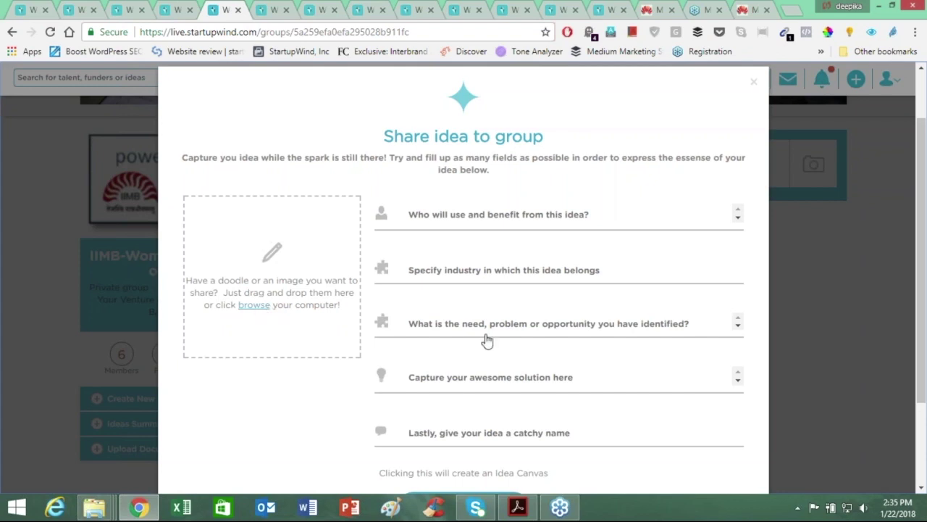
pyautogui.scroll(-1, 485, 377)
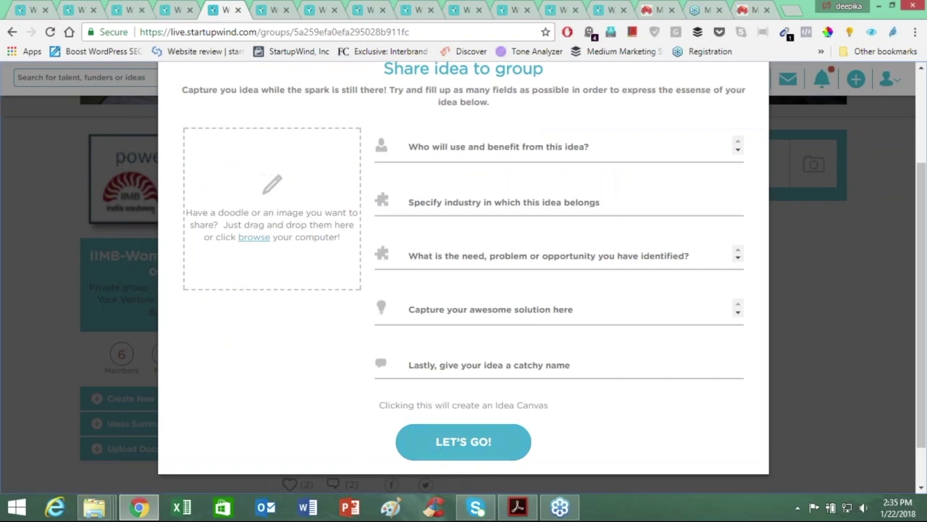
# Step: Show the ProxyMighty demo idea's page and examine its progress stages, badges and rating
pyautogui.click(279, 6)
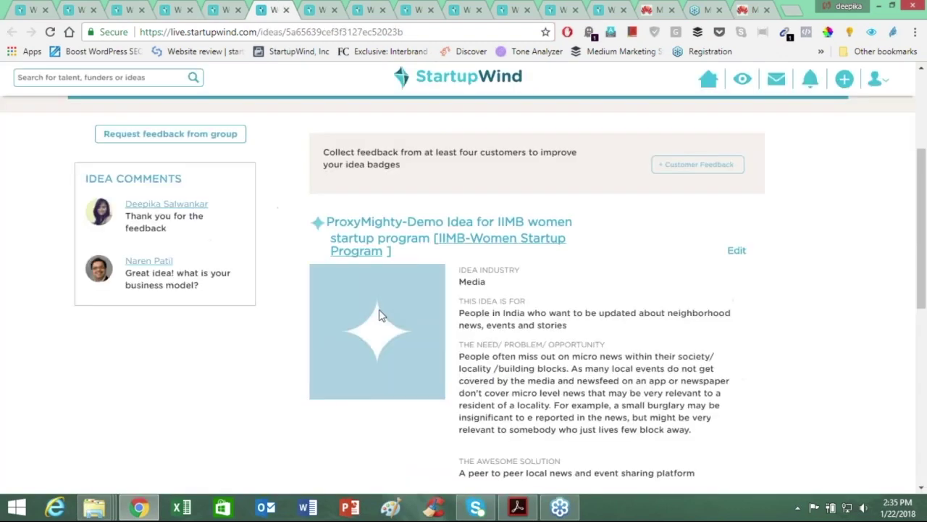
pyautogui.scroll(3, 381, 315)
pyautogui.scroll(-1, 382, 318)
pyautogui.scroll(1, 382, 318)
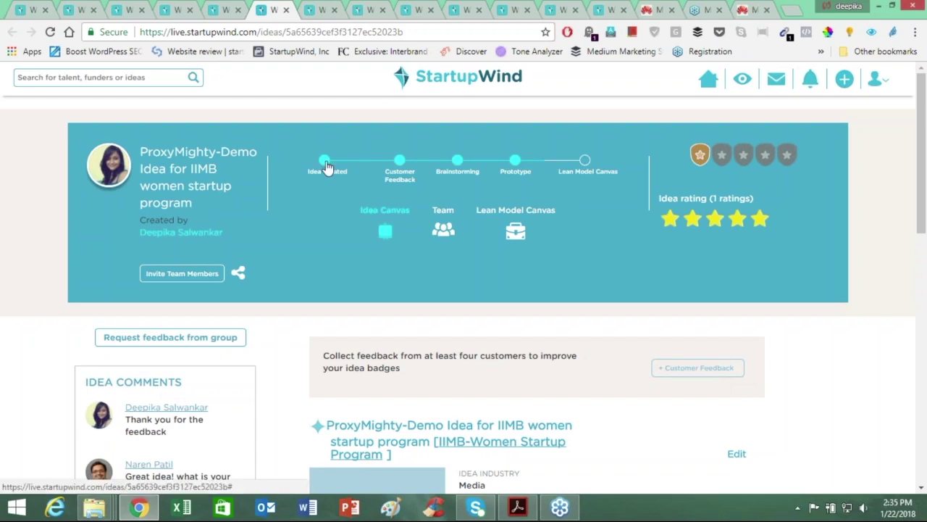
# Step: Read the demo idea's industry, target audience, problem and solution details together with its comments
pyautogui.scroll(-3, 323, 195)
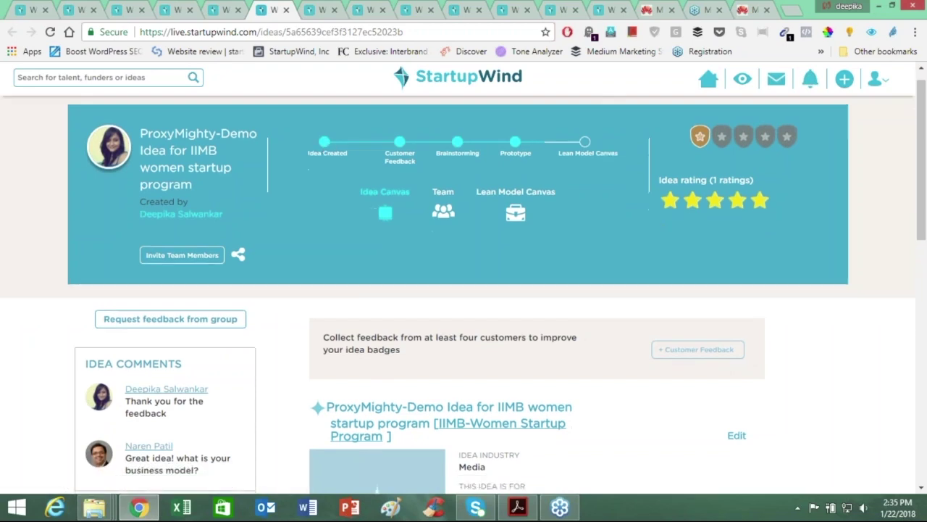
pyautogui.scroll(-1, 323, 204)
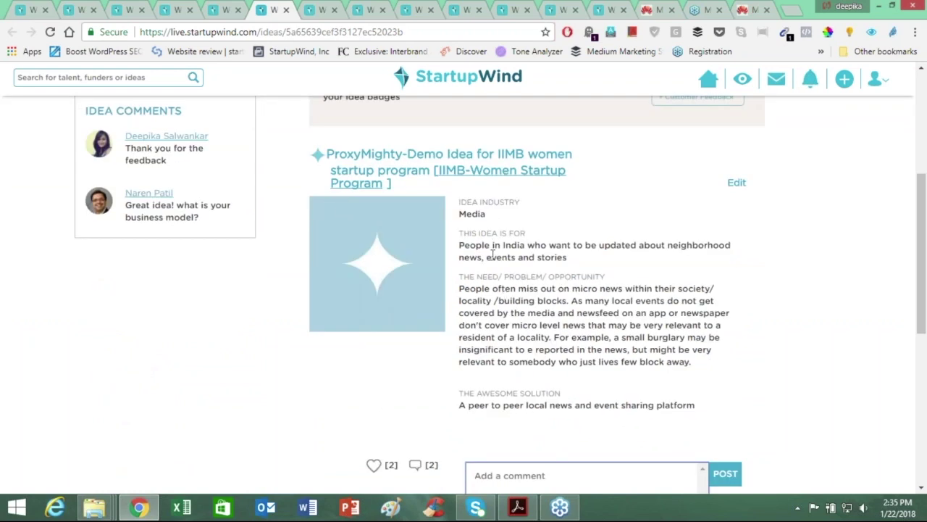
pyautogui.scroll(1, 485, 171)
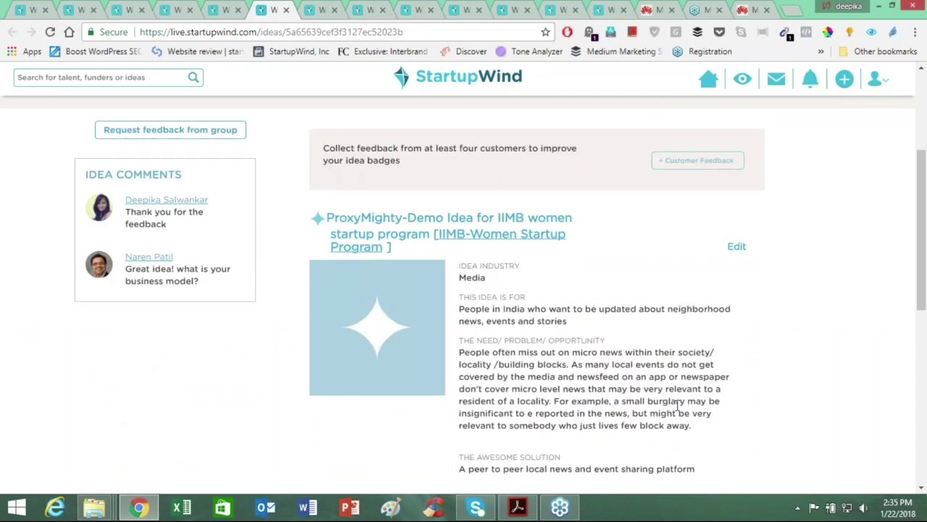
pyautogui.scroll(-1, 684, 402)
pyautogui.scroll(1, 683, 399)
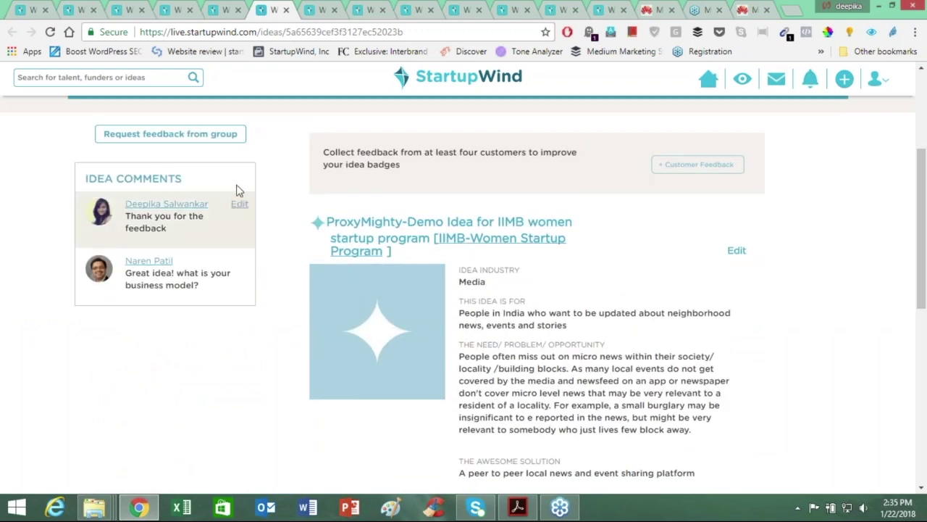
# Step: Examine the idea's like and comment area and the customer feedback, brainstorming and prototype sections below it
pyautogui.scroll(-2, 323, 359)
pyautogui.scroll(-1, 323, 358)
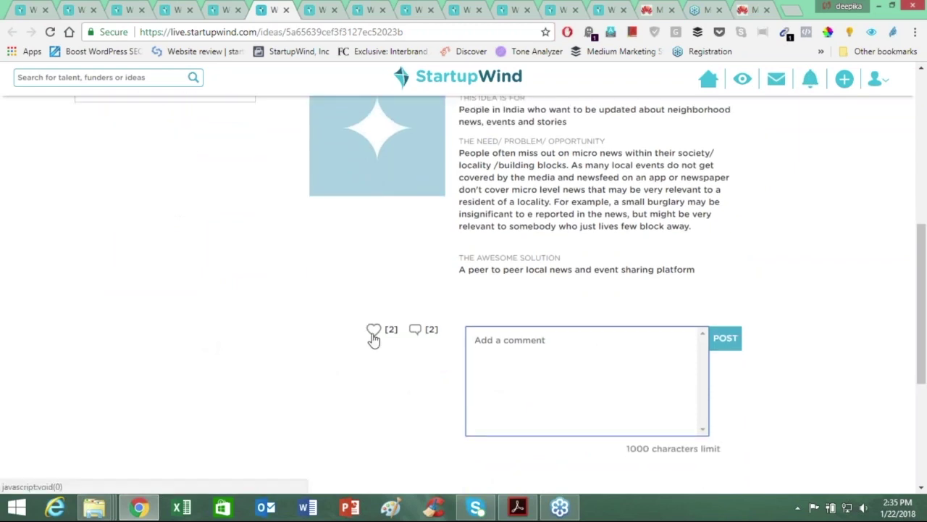
pyautogui.scroll(2, 488, 287)
pyautogui.scroll(-2, 488, 287)
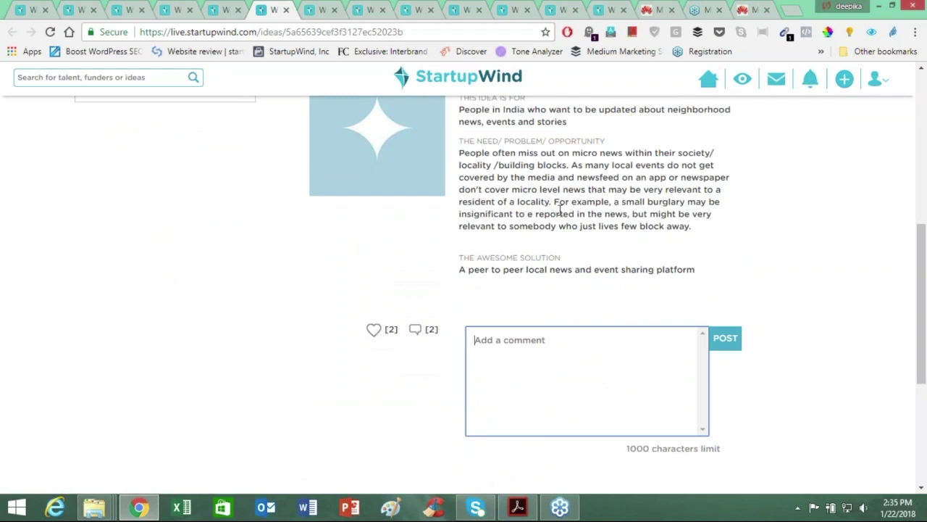
pyautogui.scroll(-1, 558, 226)
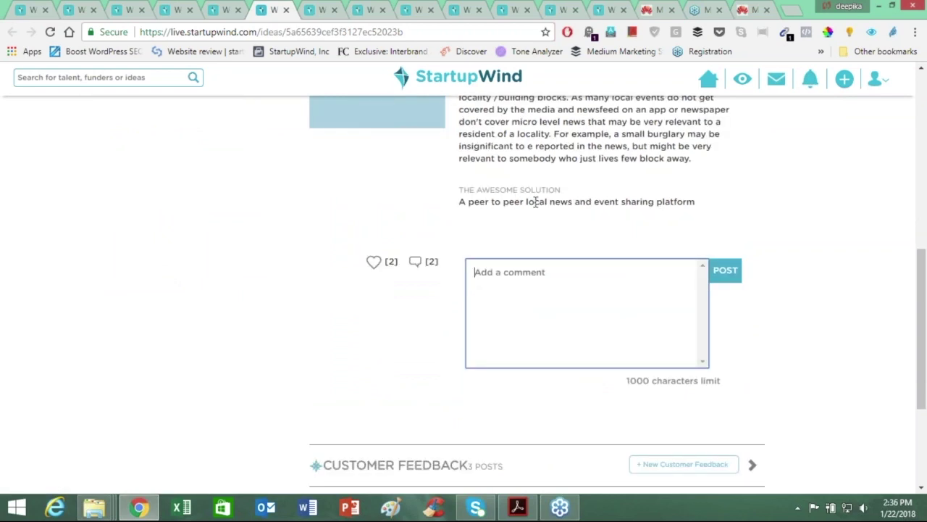
pyautogui.scroll(-1, 534, 202)
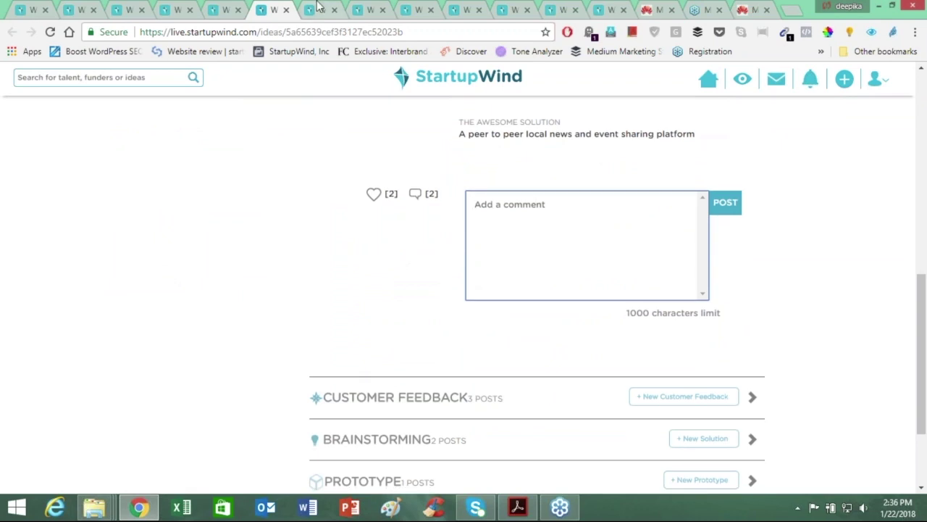
# Step: Show the demo idea's page with expanded sections and find its Customer Feedback posts
pyautogui.hotkey('ctrl', 'Tab')
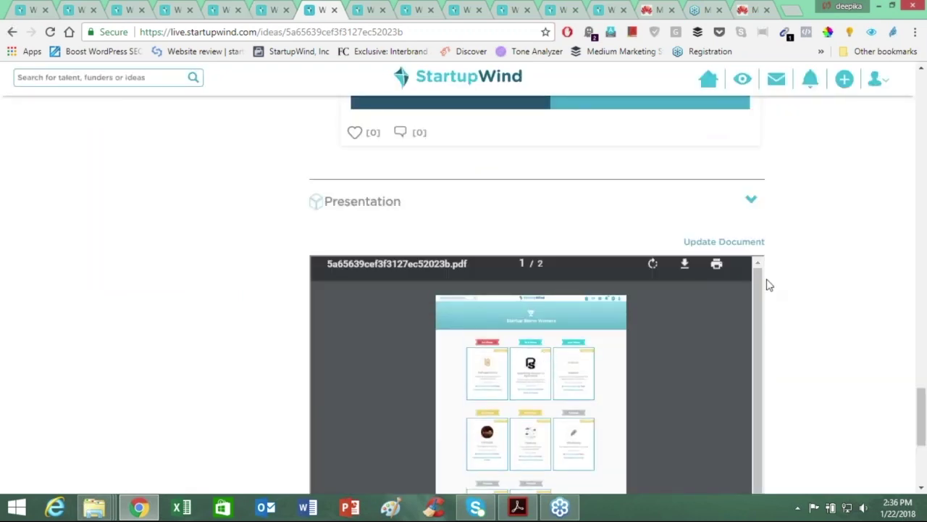
pyautogui.scroll(4, 824, 362)
pyautogui.scroll(20, 824, 367)
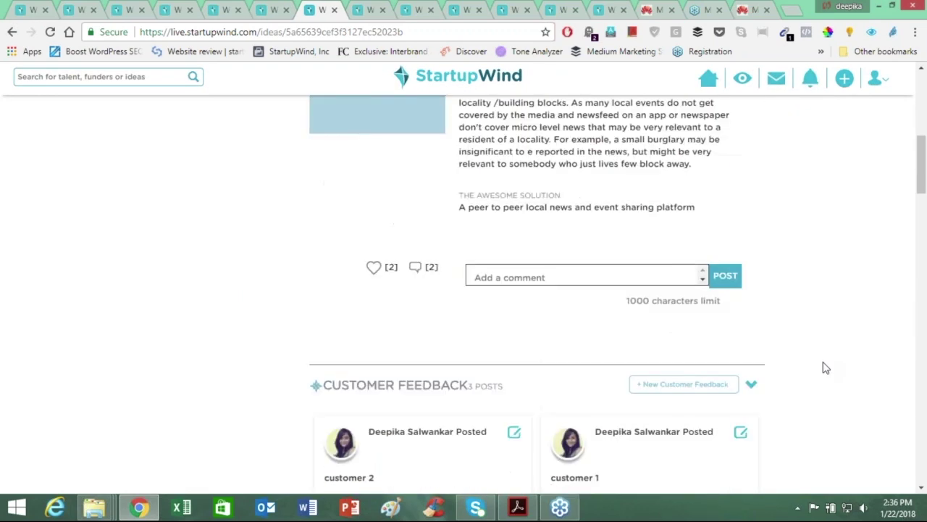
pyautogui.scroll(-3, 820, 369)
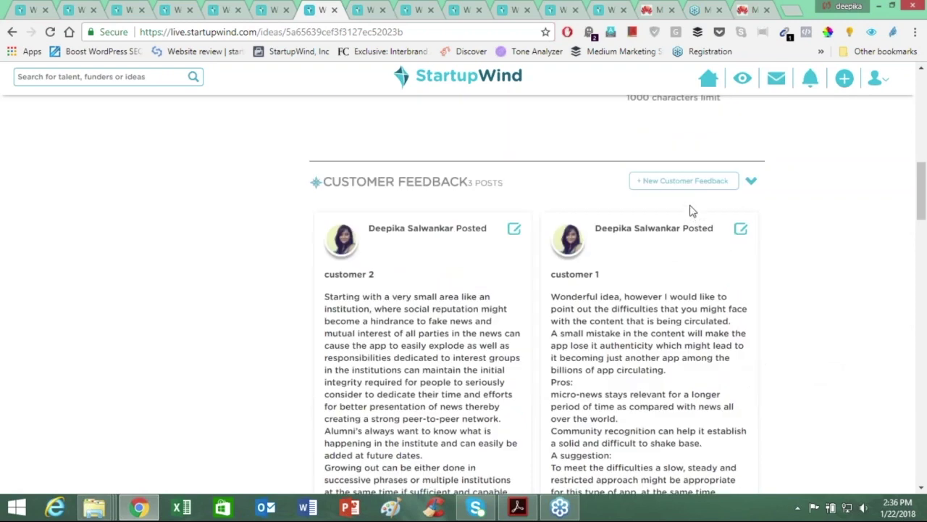
# Step: Start a new customer feedback entry named customer1 and try out its user interaction summary field
pyautogui.click(681, 182)
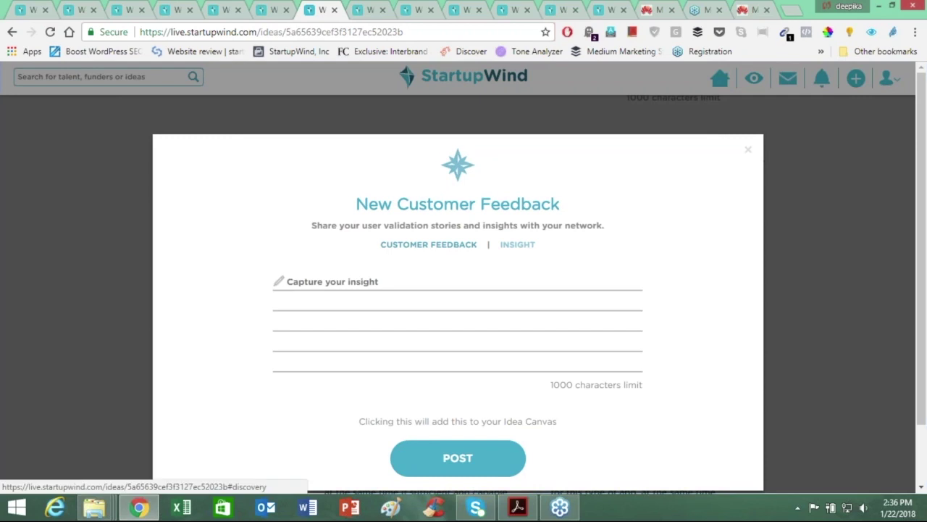
pyautogui.click(364, 281)
pyautogui.write('customet')
pyautogui.press('BackSpace')
pyautogui.press('BackSpace')
pyautogui.write('1')
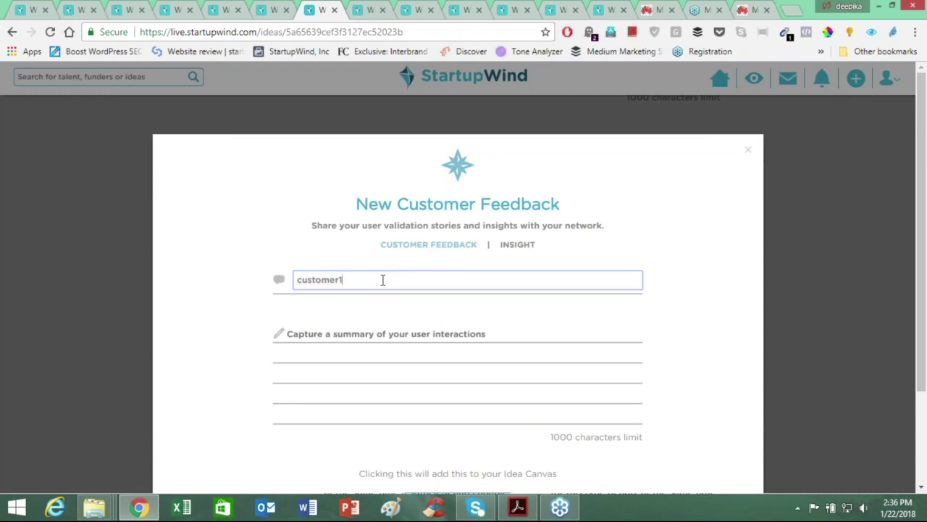
pyautogui.click(379, 329)
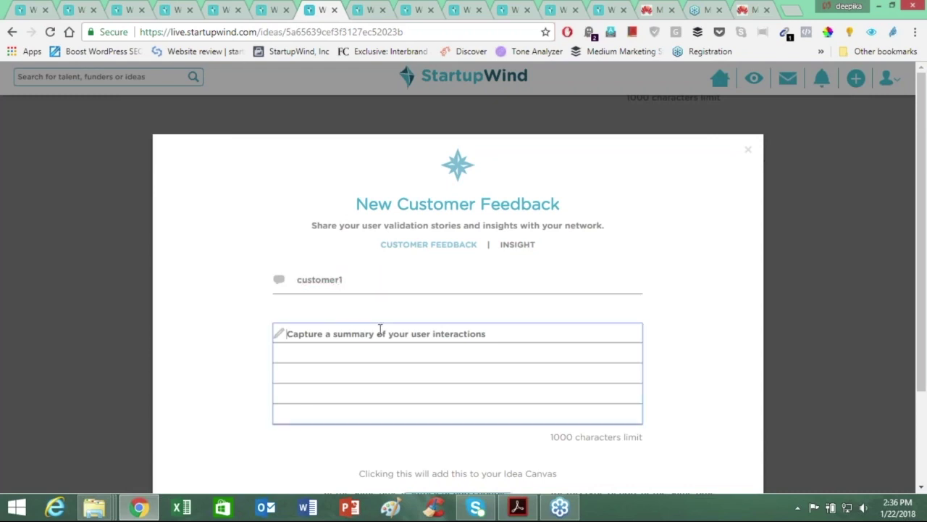
pyautogui.write('hk')
pyautogui.press('BackSpace')
pyautogui.press('BackSpace')
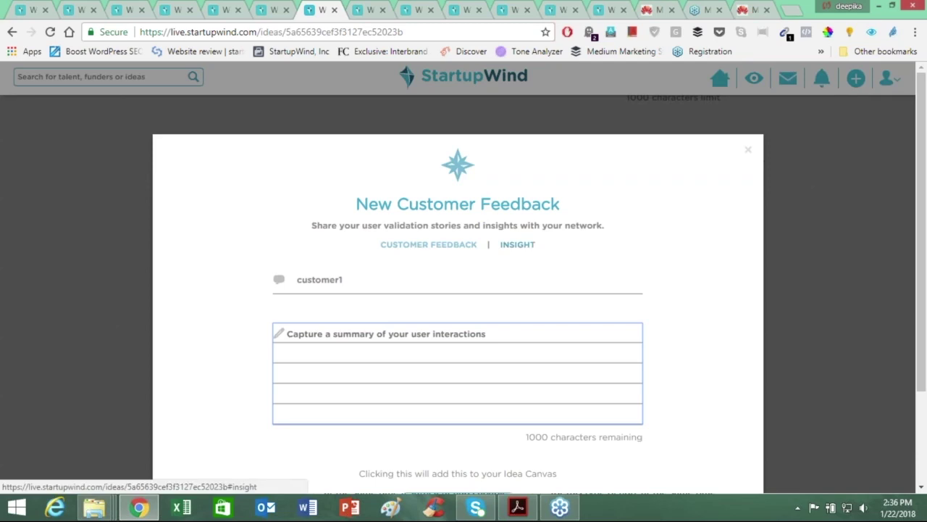
# Step: View the Insight version of the feedback form and close it without posting
pyautogui.click(517, 244)
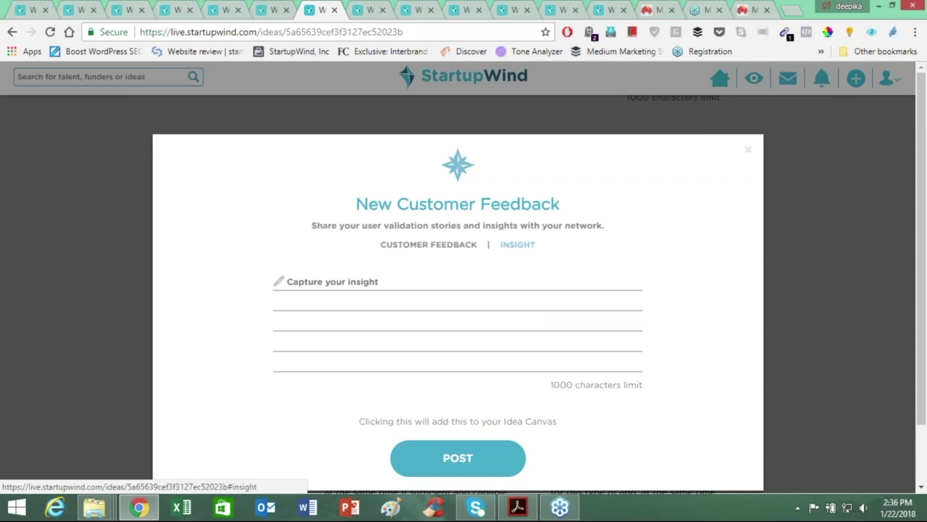
pyautogui.click(291, 282)
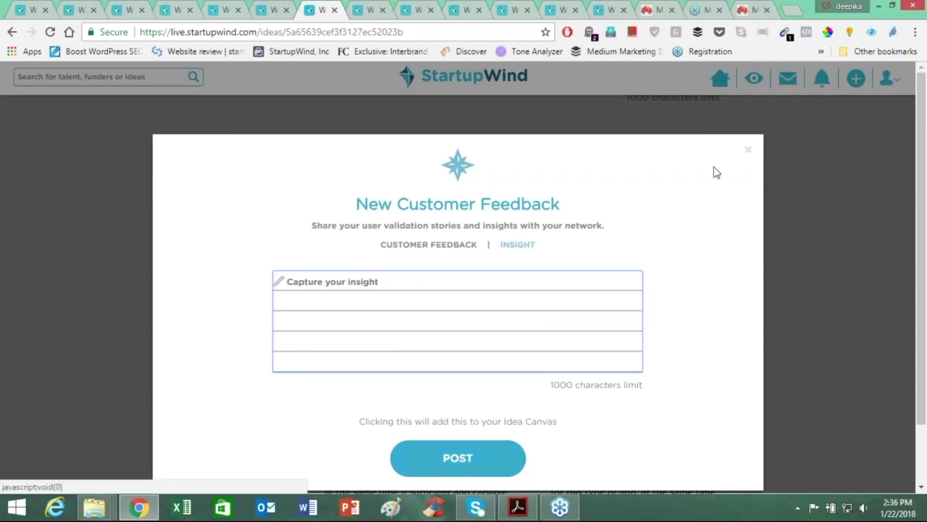
pyautogui.click(747, 150)
pyautogui.click(788, 179)
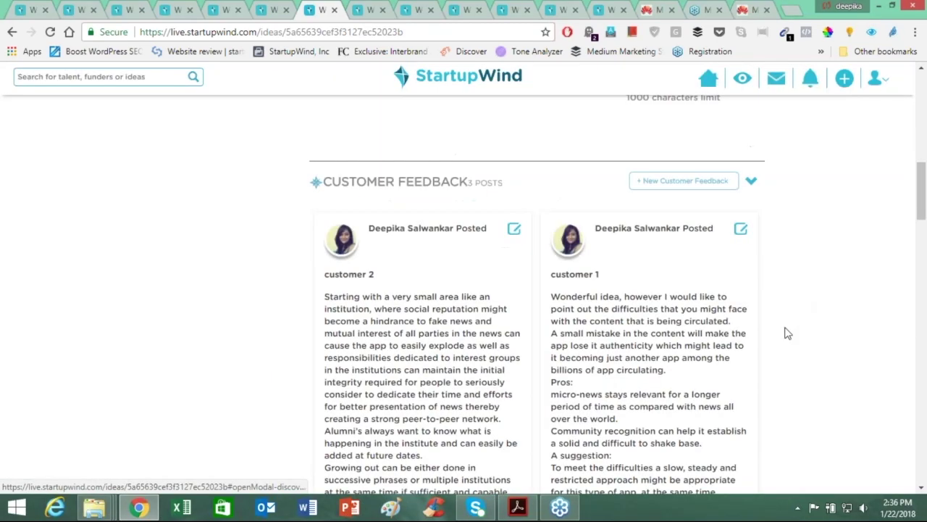
# Step: Examine the three Customer Feedback posts, their insight boxes and their like and comment areas
pyautogui.scroll(-2, 784, 329)
pyautogui.scroll(2, 635, 282)
pyautogui.scroll(-2, 640, 252)
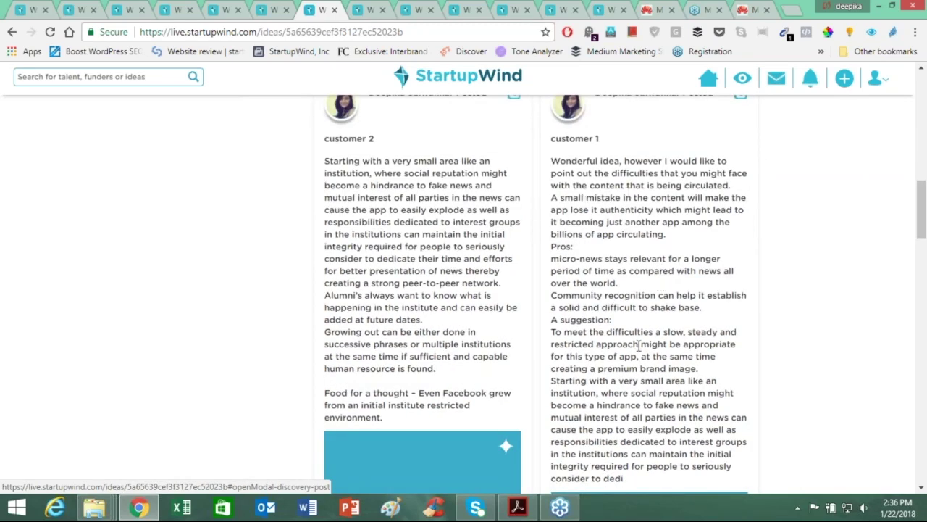
pyautogui.scroll(-2, 638, 347)
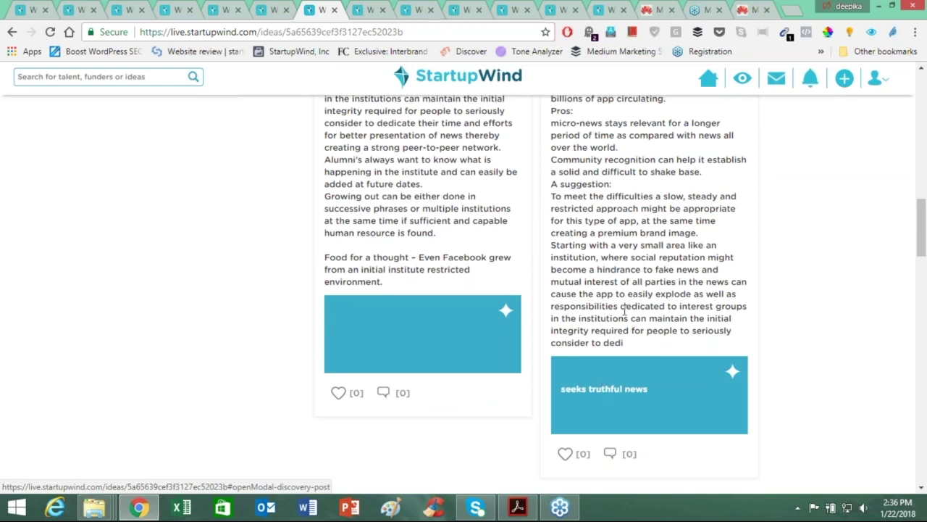
pyautogui.scroll(-1, 624, 311)
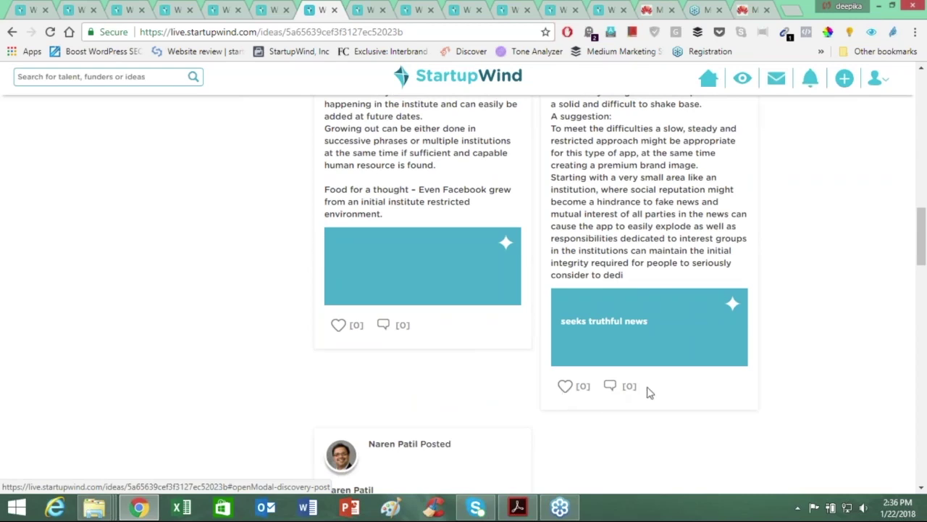
pyautogui.scroll(-1, 648, 395)
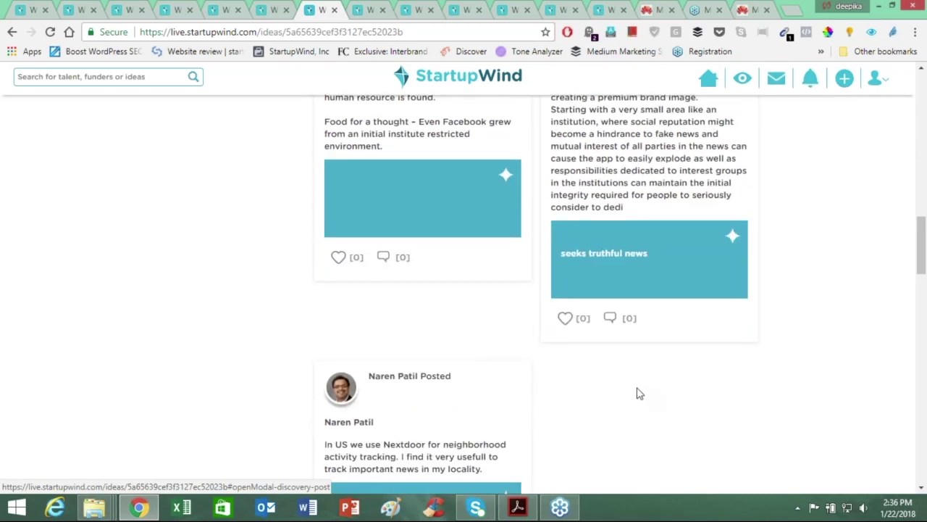
pyautogui.scroll(-1, 635, 391)
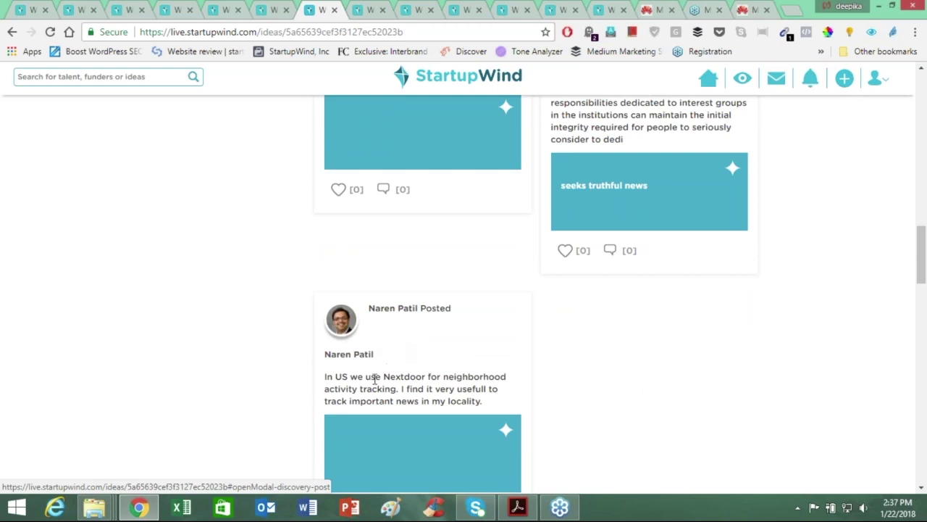
pyautogui.scroll(-1, 584, 311)
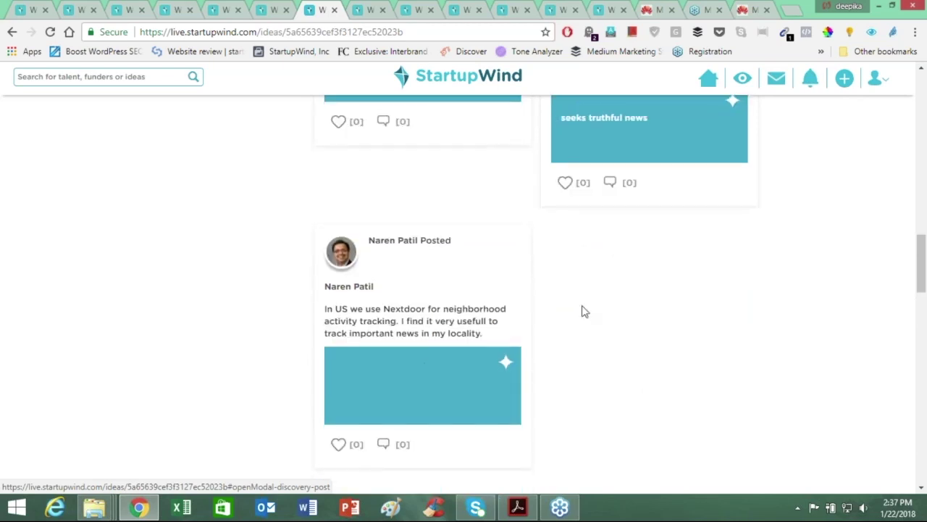
# Step: Review the Customer Feedback section again from its heading down to the start of the Brainstorming section
pyautogui.scroll(6, 584, 311)
pyautogui.scroll(3, 576, 319)
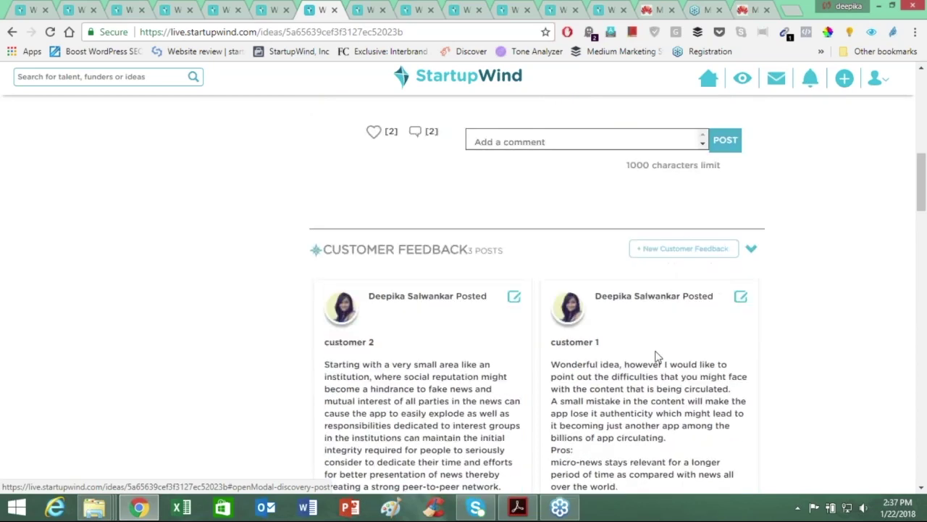
pyautogui.scroll(-9, 576, 318)
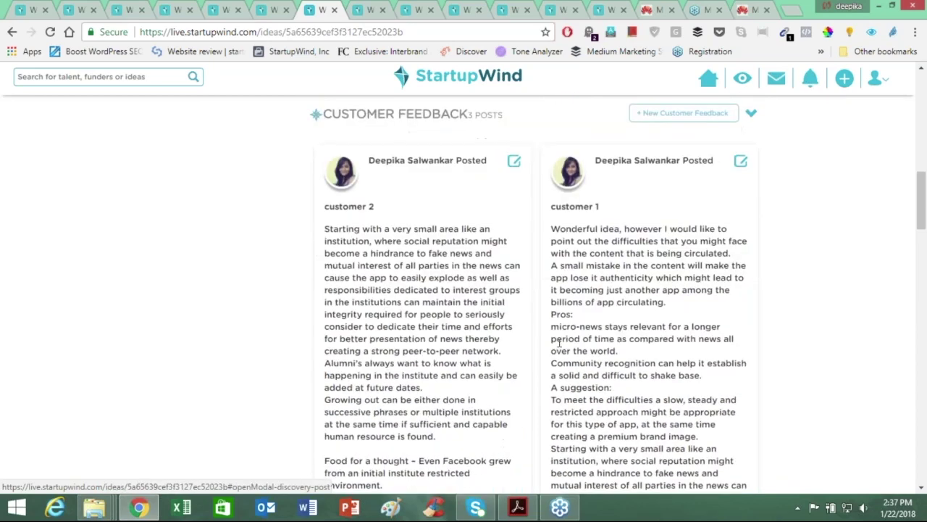
pyautogui.scroll(-3, 556, 348)
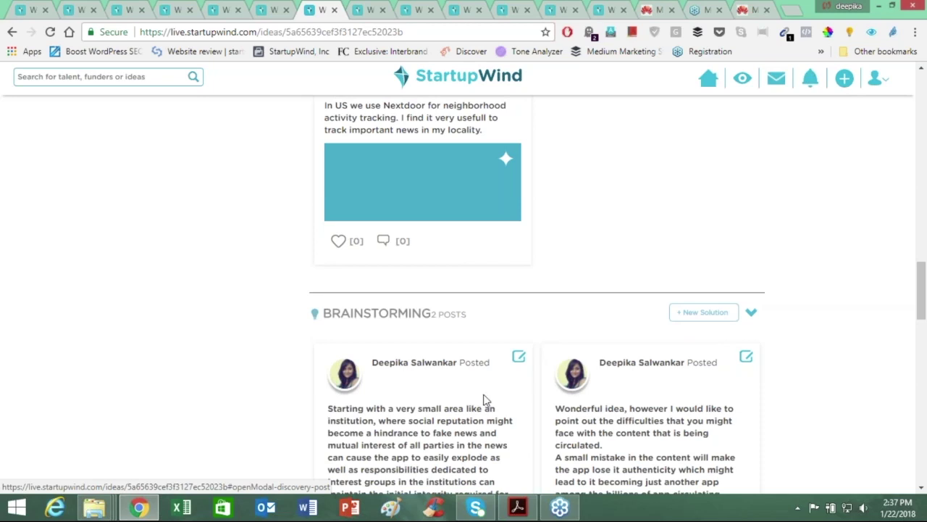
pyautogui.scroll(2, 486, 400)
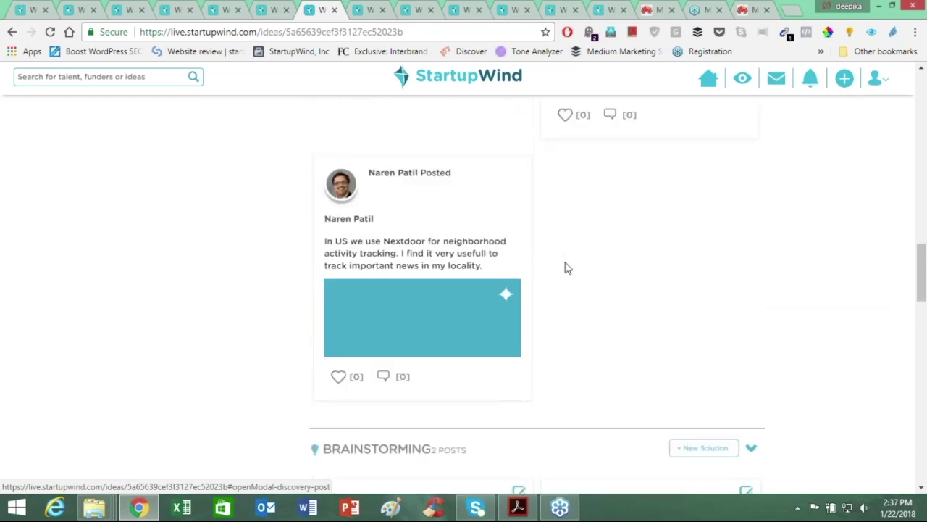
pyautogui.scroll(-1, 568, 272)
pyautogui.scroll(-1, 567, 271)
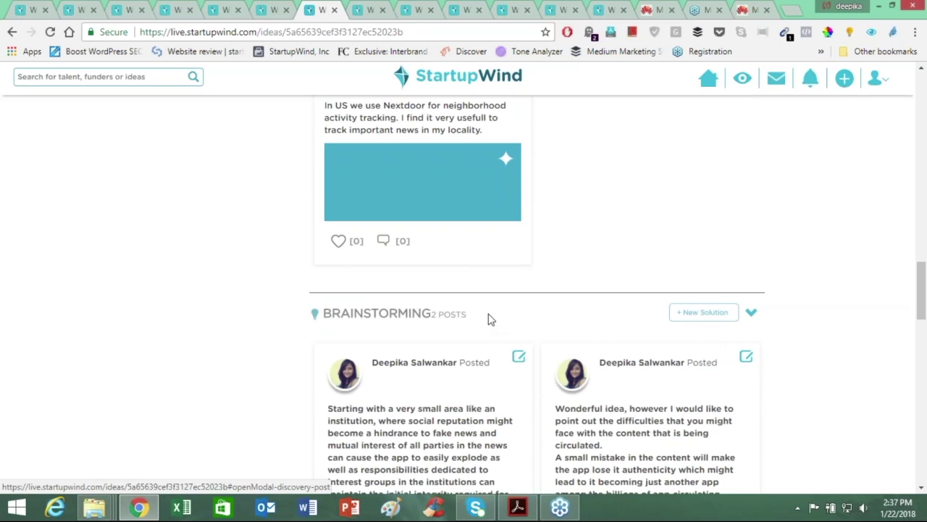
# Step: View the New Brainstorming Post form with its idea field and close it without posting
pyautogui.scroll(-2, 488, 320)
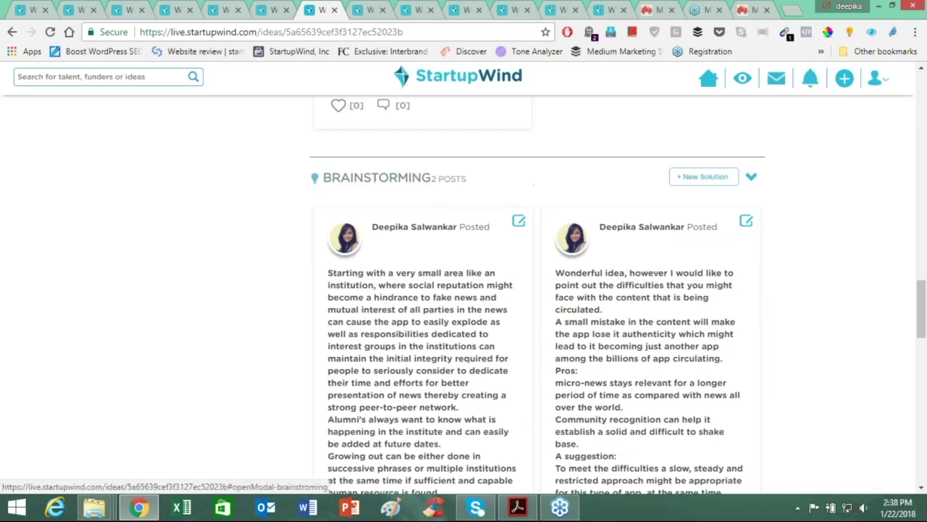
pyautogui.click(690, 184)
pyautogui.click(405, 267)
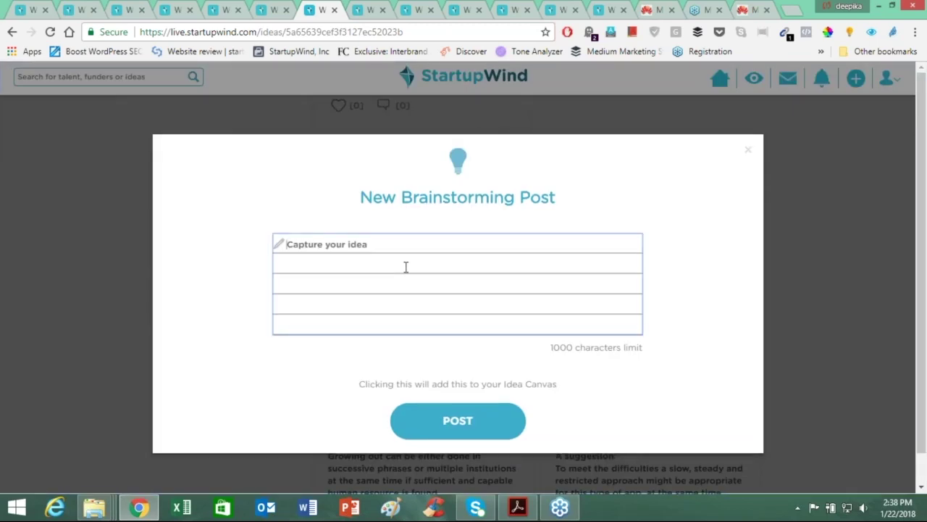
pyautogui.click(749, 154)
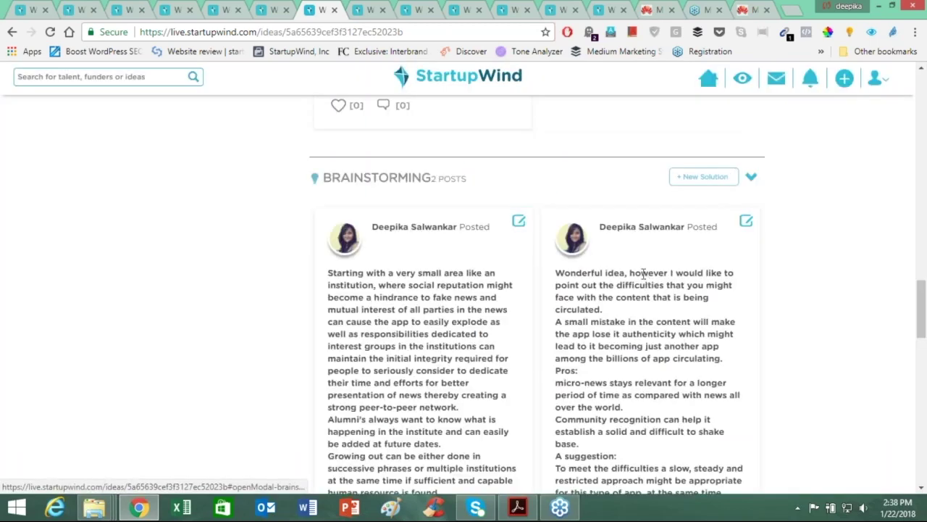
# Step: View the Upload Prototype form, including its media file chooser and prototype name field, and close it without posting
pyautogui.scroll(-4, 643, 272)
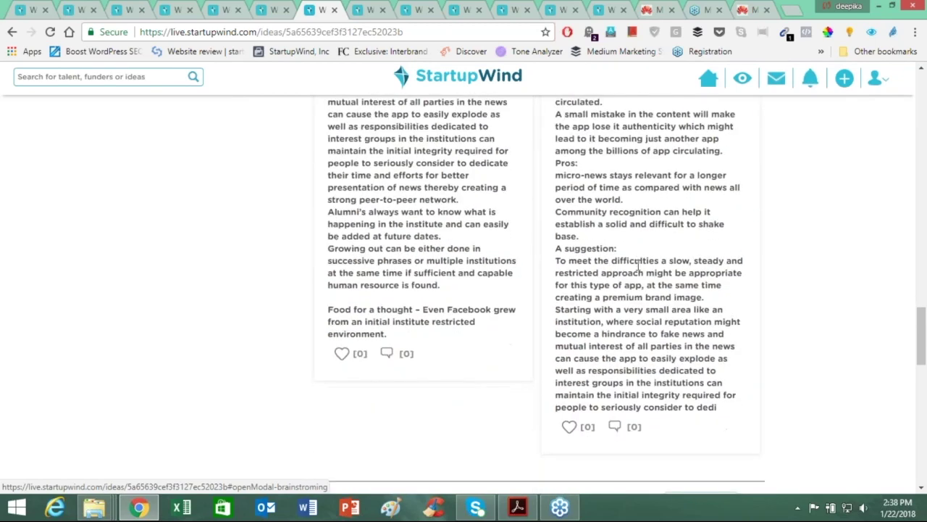
pyautogui.scroll(-2, 636, 298)
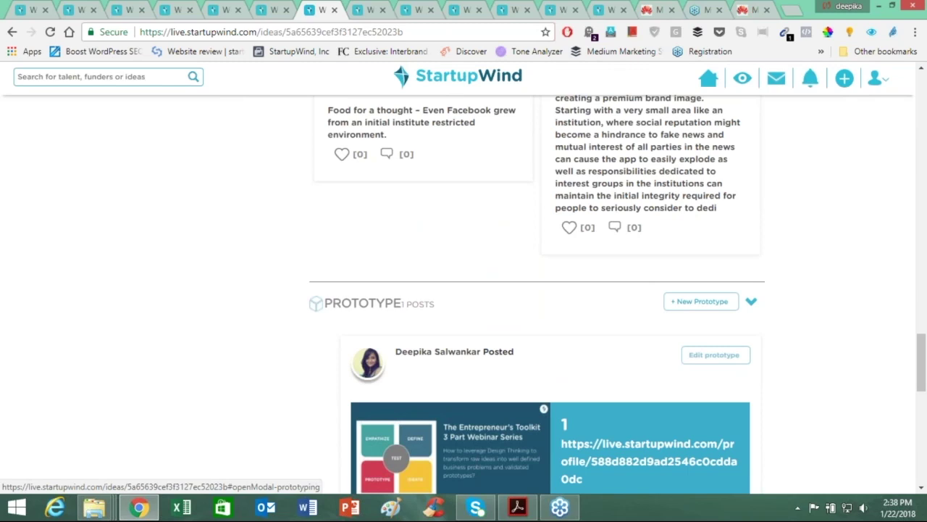
pyautogui.click(700, 301)
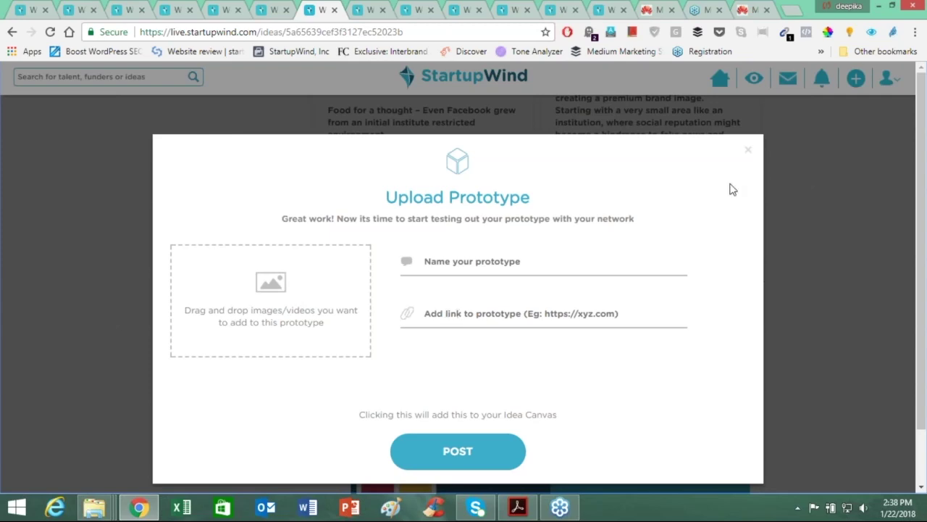
pyautogui.click(280, 294)
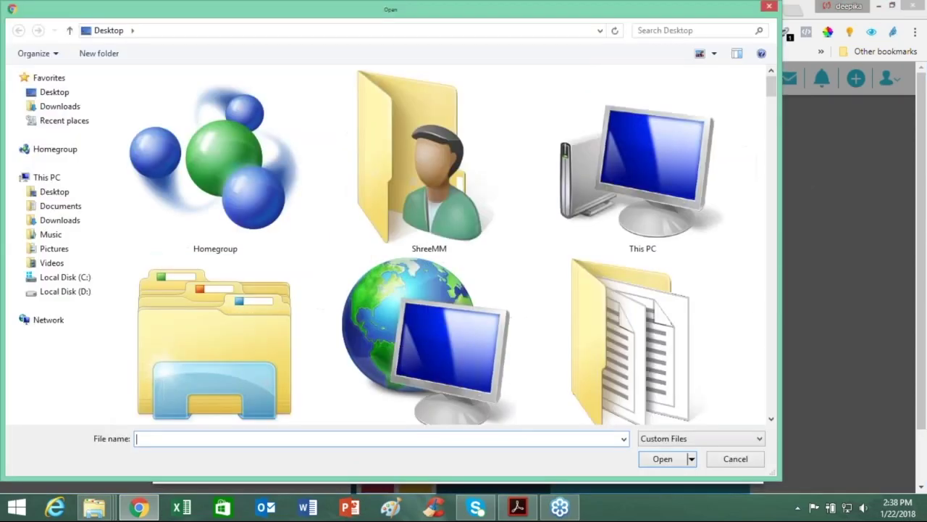
pyautogui.press('Escape')
pyautogui.click(471, 261)
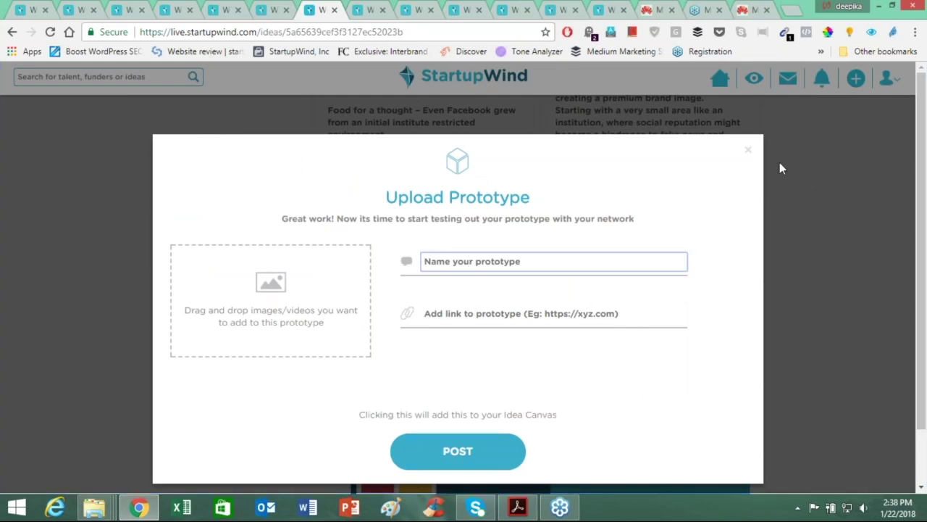
pyautogui.click(749, 150)
# Step: View the Presentation section's option to update the document with a PDF and dismiss the file chooser without selecting a file
pyautogui.scroll(-3, 688, 297)
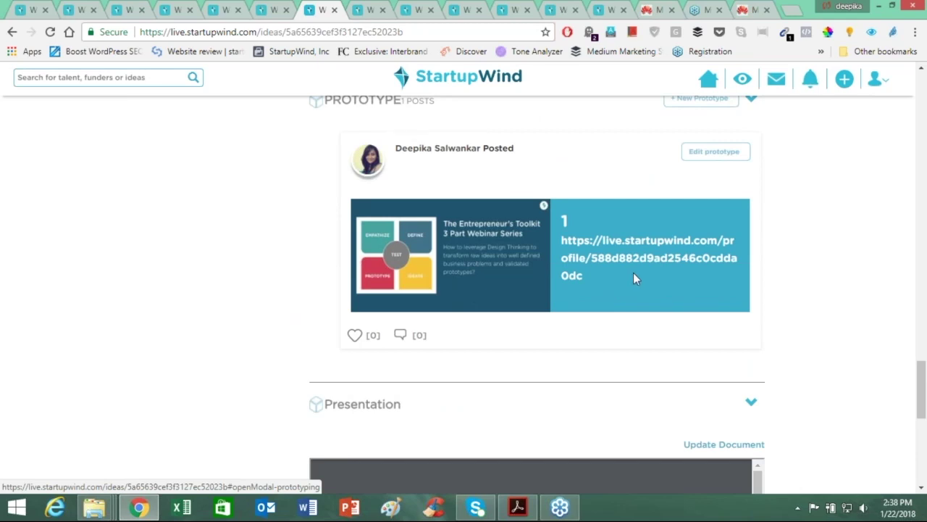
pyautogui.scroll(-1, 597, 361)
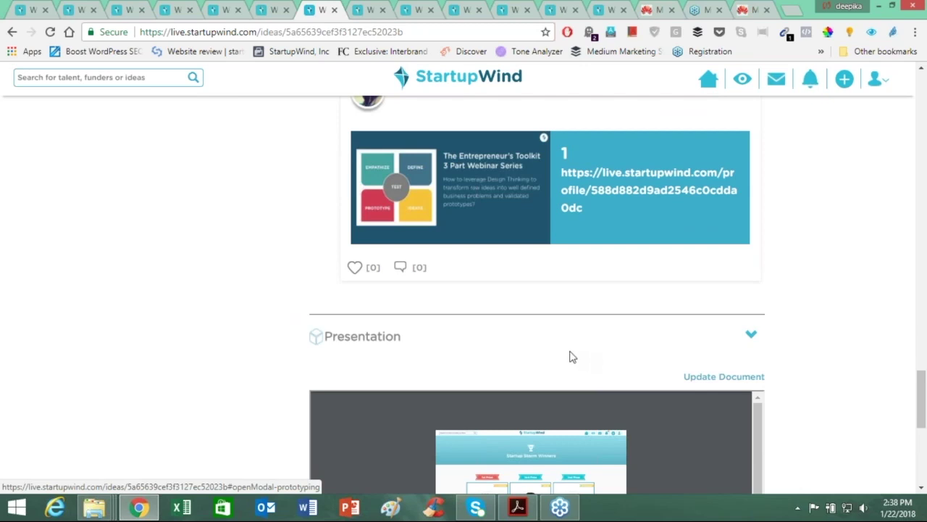
pyautogui.click(723, 382)
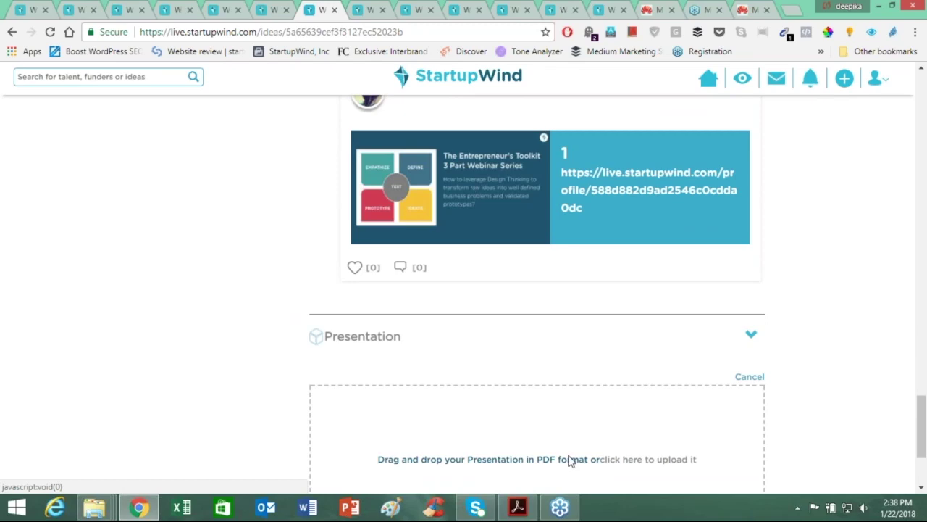
pyautogui.click(640, 462)
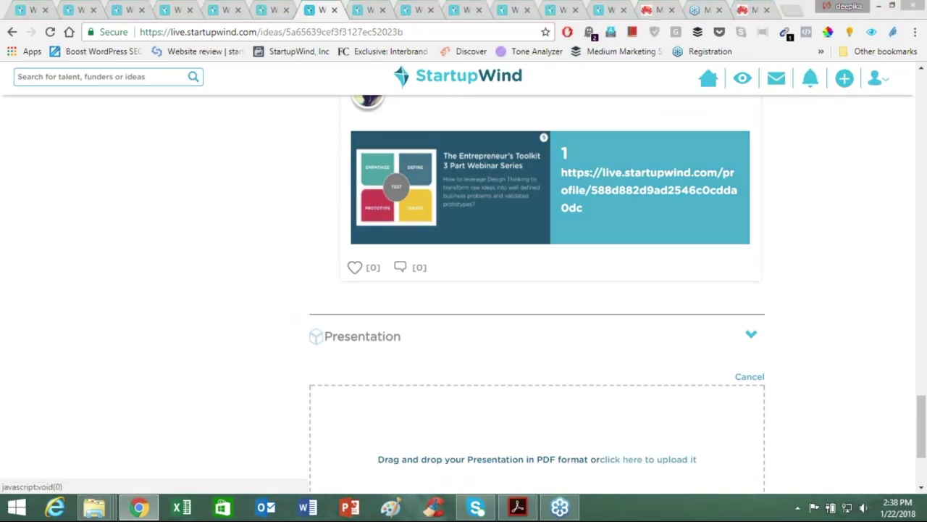
pyautogui.click(772, 7)
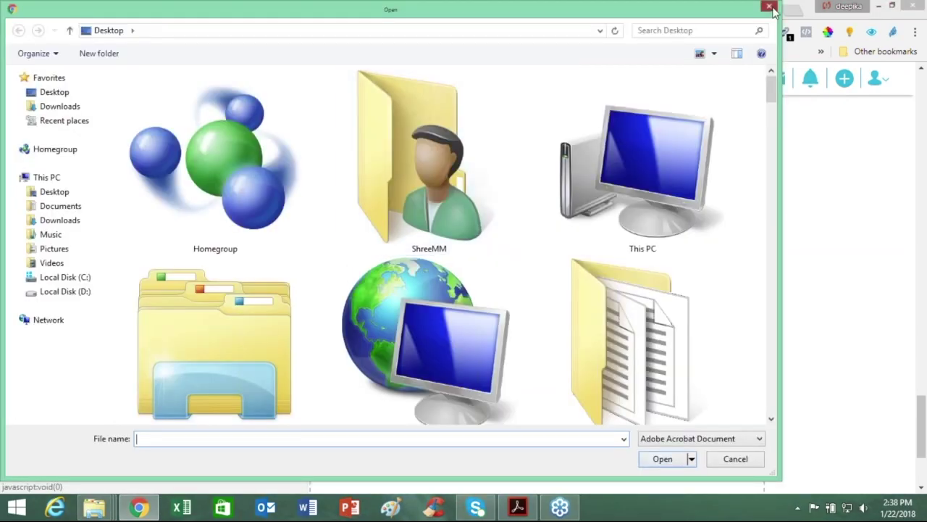
# Step: Look through the uploaded presentation, and show the Canvas Type options on the other idea page
pyautogui.scroll(-2, 648, 391)
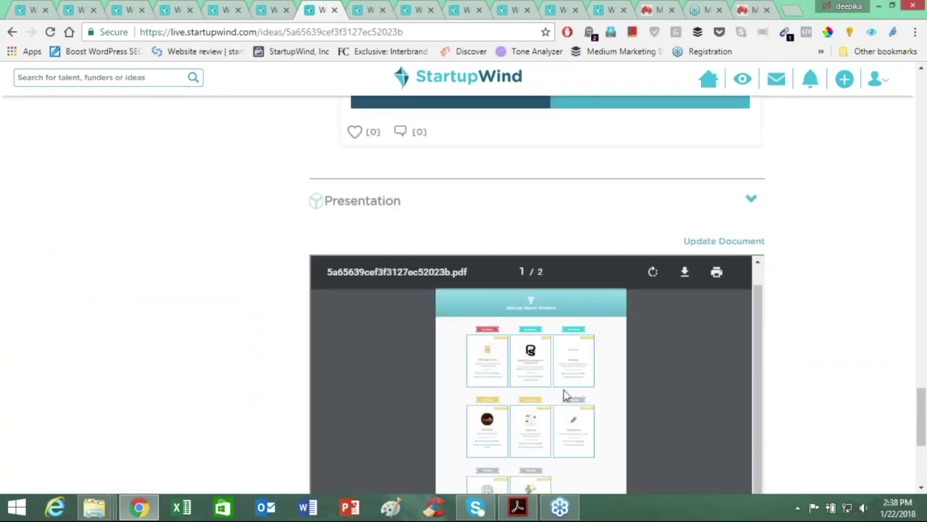
pyautogui.scroll(-3, 765, 389)
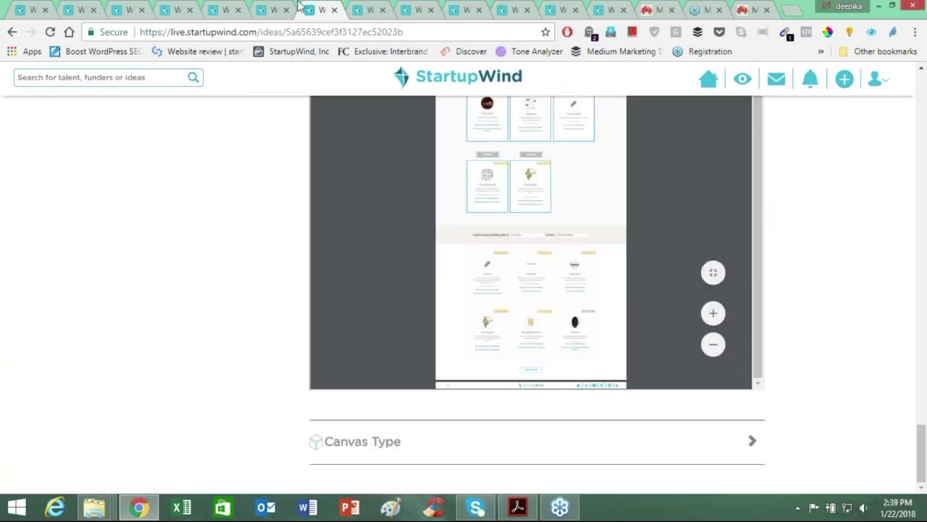
pyautogui.click(362, 7)
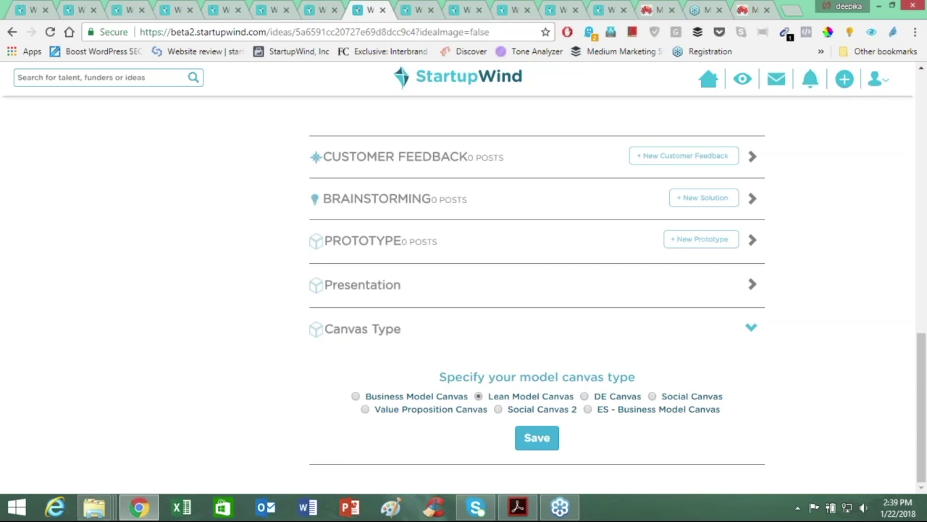
# Step: Show the demo idea's Lean Model Canvas and examine its blocks, highlighting the Unfair Advantage guidance text before clearing the highlight
pyautogui.click(410, 7)
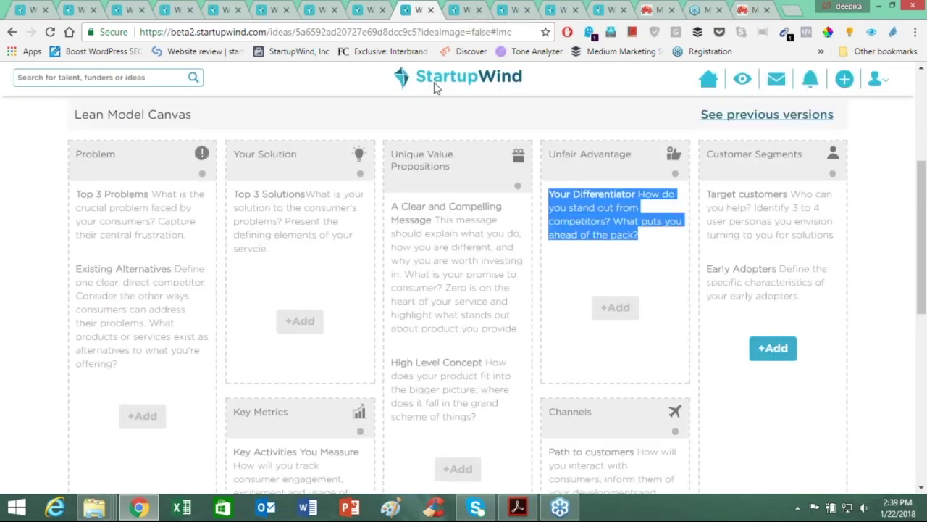
pyautogui.press('F5')
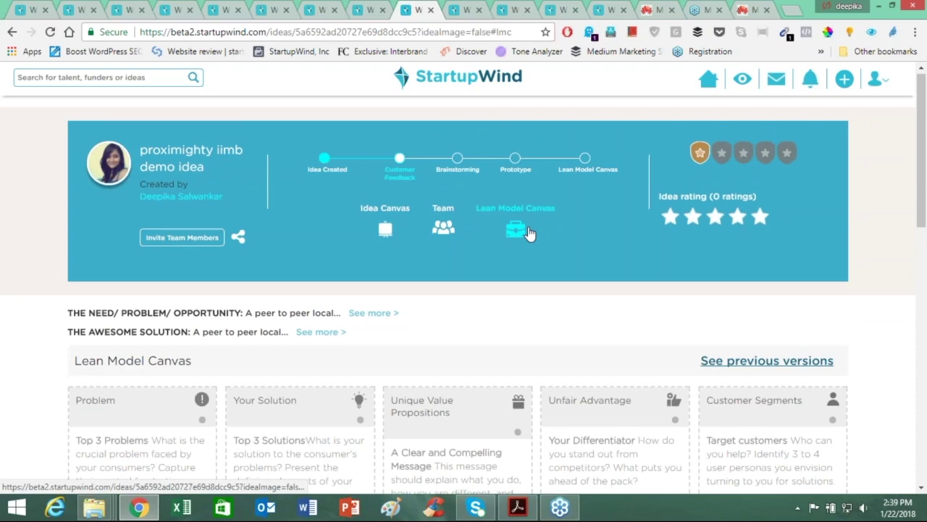
pyautogui.scroll(-1, 533, 232)
pyautogui.scroll(-2, 670, 353)
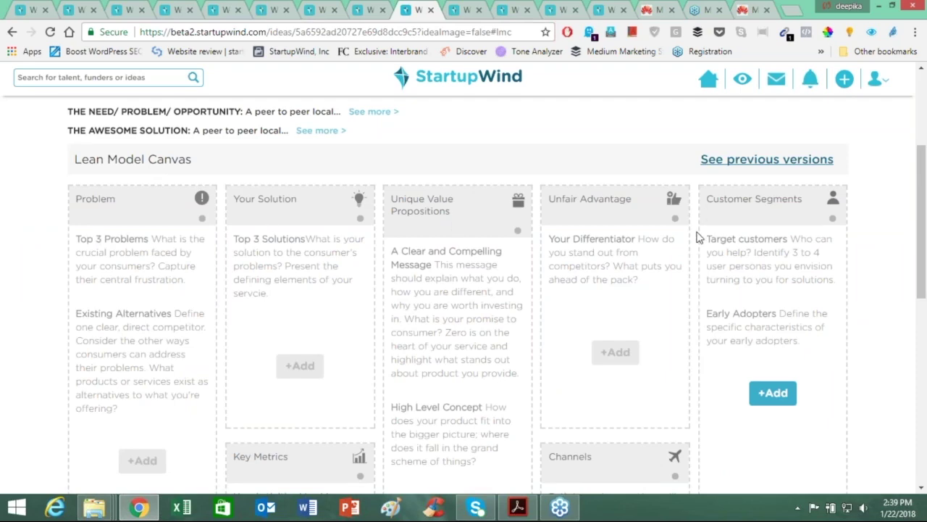
pyautogui.scroll(-5, 695, 238)
pyautogui.scroll(5, 693, 238)
pyautogui.scroll(-1, 688, 239)
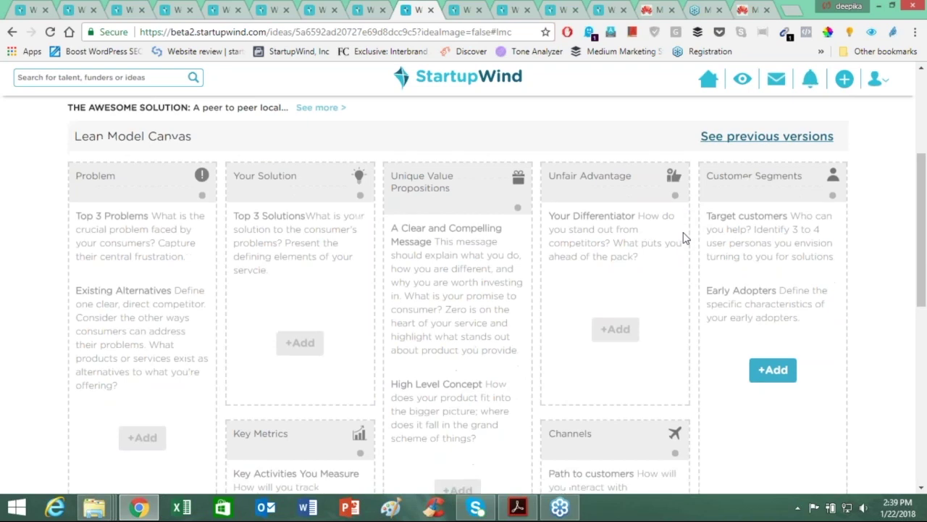
pyautogui.moveTo(549, 171); pyautogui.dragTo(640, 210)
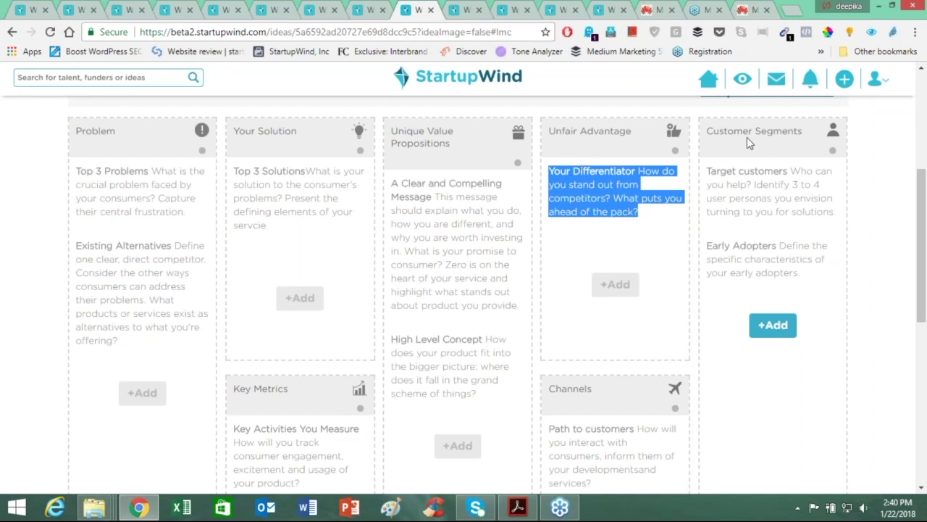
pyautogui.click(883, 261)
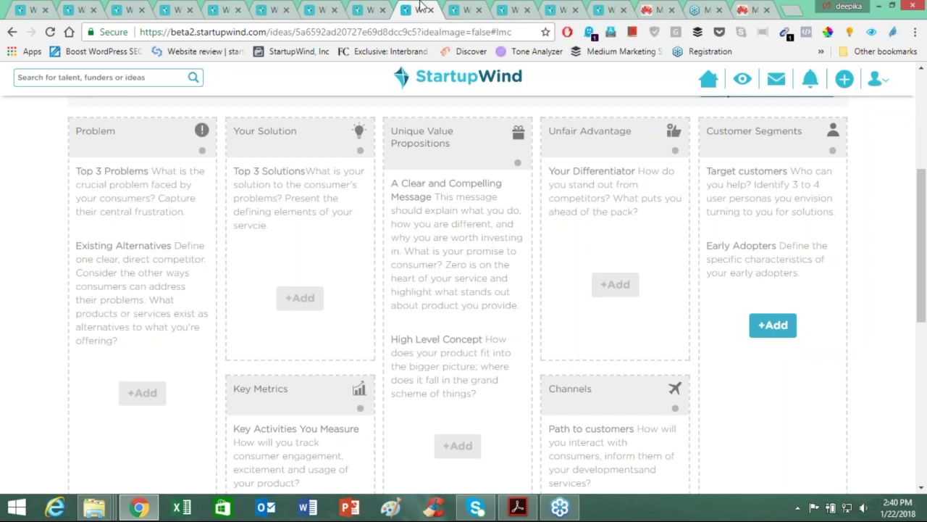
# Step: On the other idea's Customer Segments form, replace the segment name with "seg 1" and leave the customer description empty
pyautogui.click(462, 9)
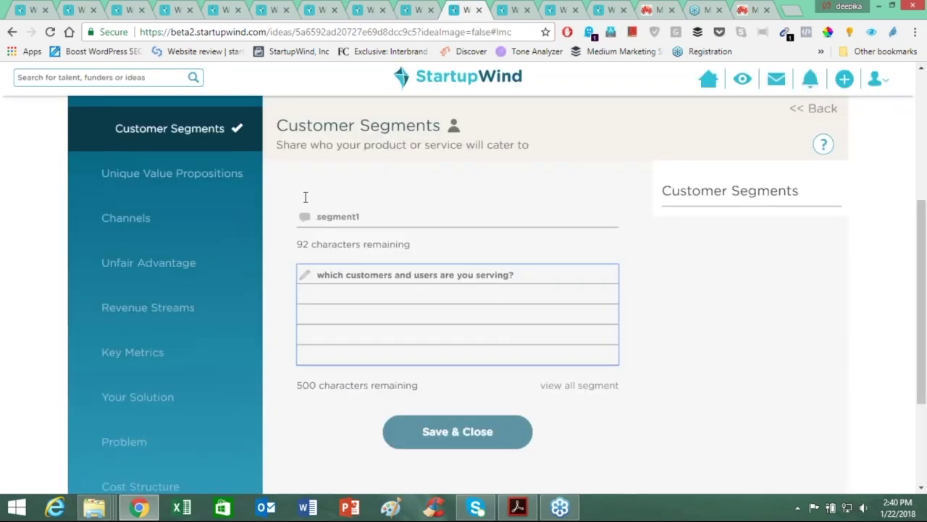
pyautogui.doubleClick(376, 216)
pyautogui.press('BackSpace')
pyautogui.write('s')
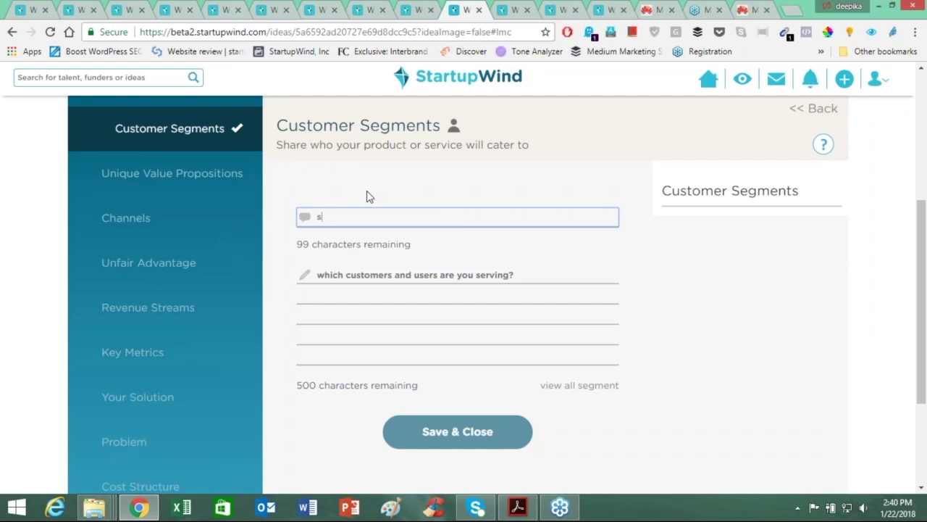
pyautogui.write('eg 1')
pyautogui.click(366, 279)
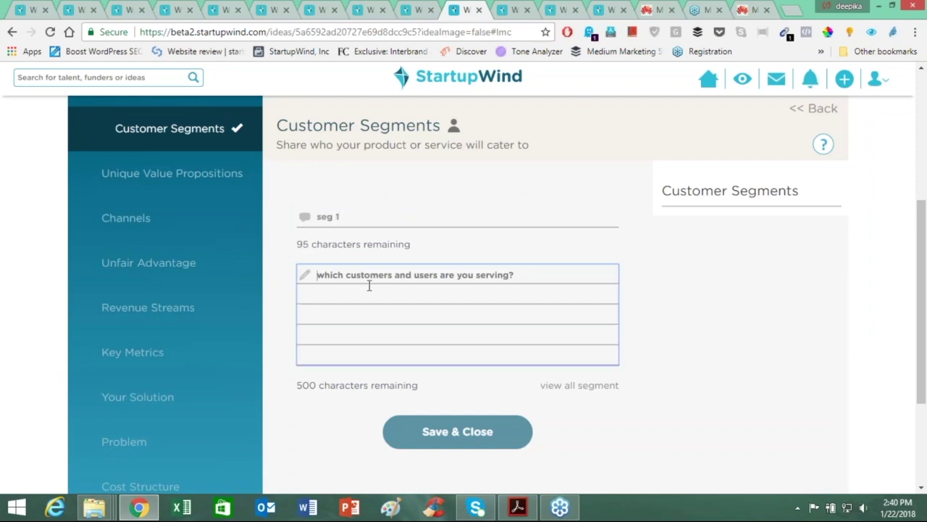
pyautogui.write('d')
pyautogui.press('BackSpace')
# Step: Show the demo idea's filled-in Lean Model Canvas and examine the entries in its Unfair Advantage block
pyautogui.click(513, 10)
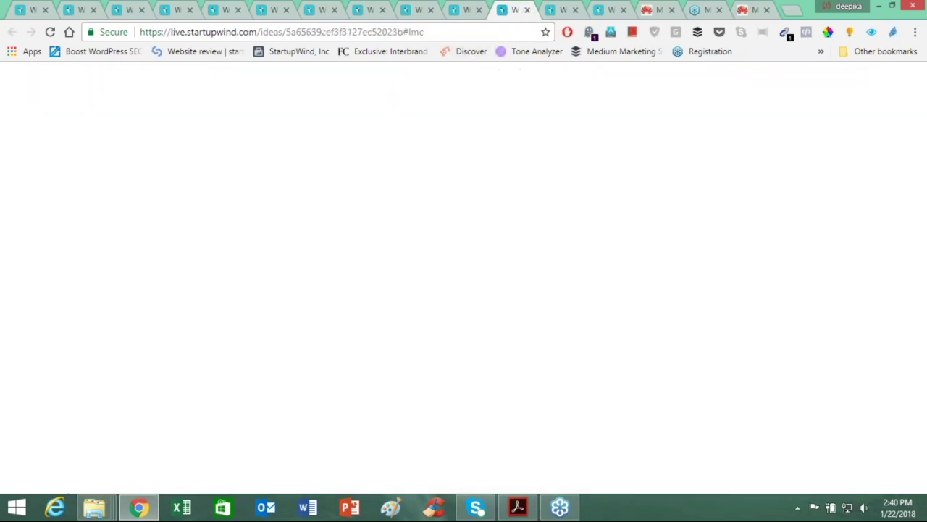
pyautogui.scroll(2, 724, 347)
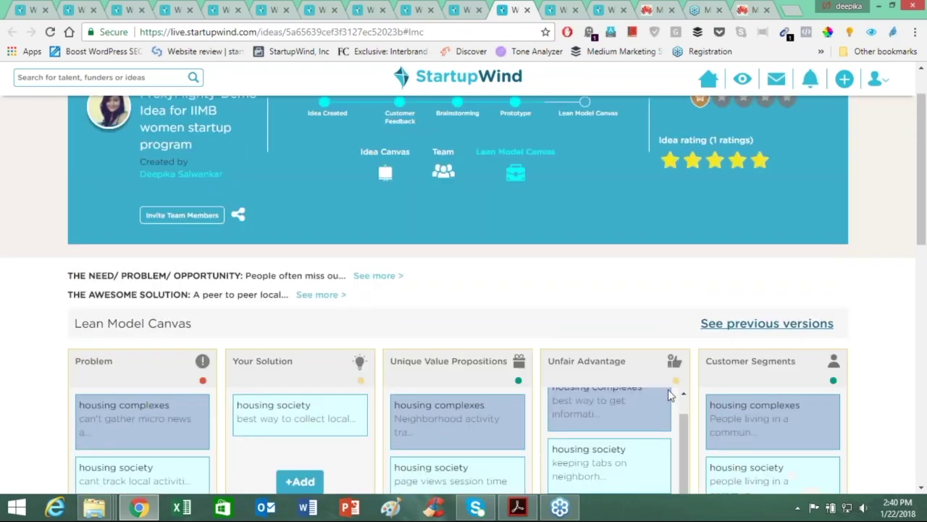
pyautogui.scroll(-3, 670, 395)
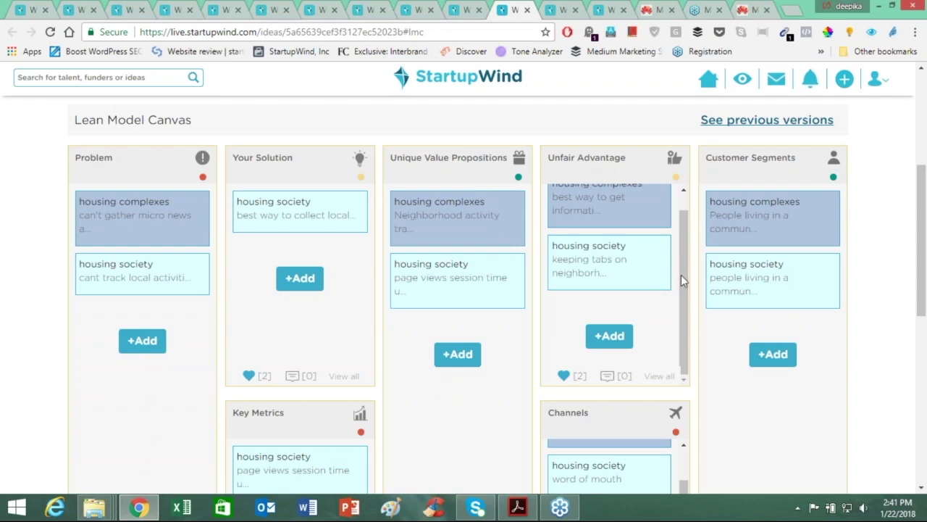
pyautogui.moveTo(682, 275); pyautogui.dragTo(685, 236)
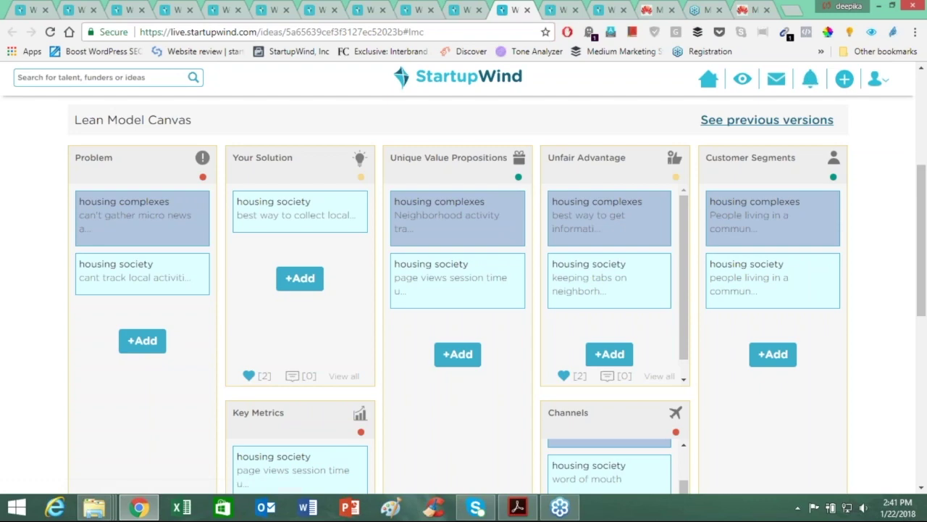
# Step: View the demo idea's Customer Segments details, examining the segment entries, the comment box and the posted feedback
pyautogui.click(550, 9)
pyautogui.scroll(4, 532, 323)
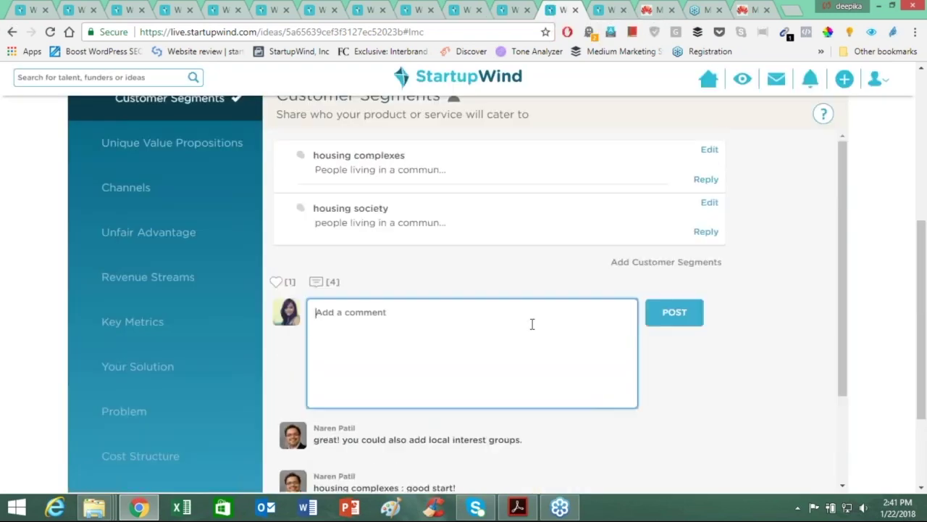
pyautogui.scroll(1, 508, 332)
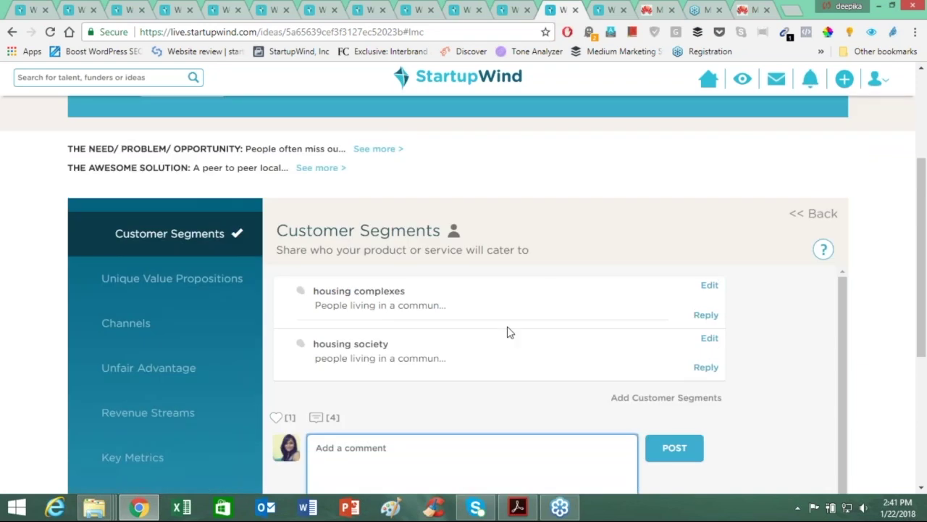
pyautogui.scroll(-2, 509, 331)
pyautogui.moveTo(923, 275); pyautogui.dragTo(923, 266)
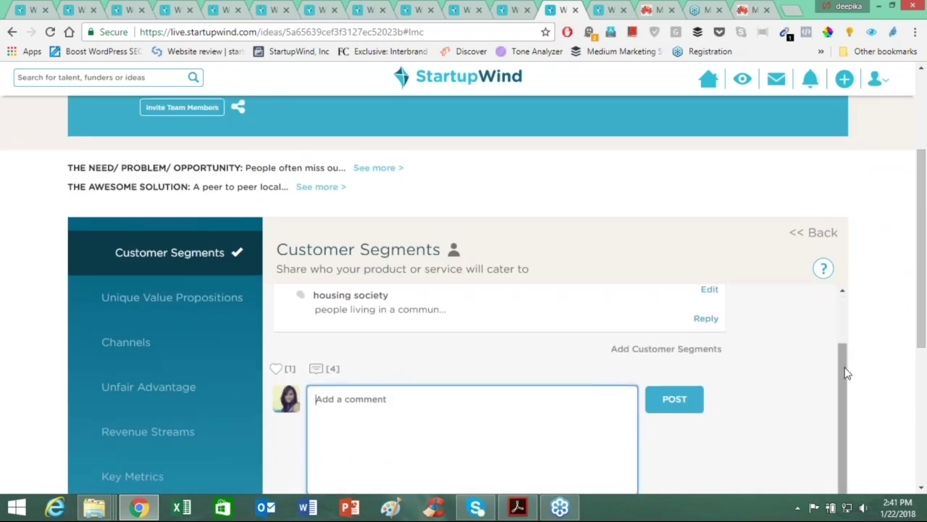
pyautogui.scroll(1, 848, 373)
pyautogui.scroll(-4, 357, 384)
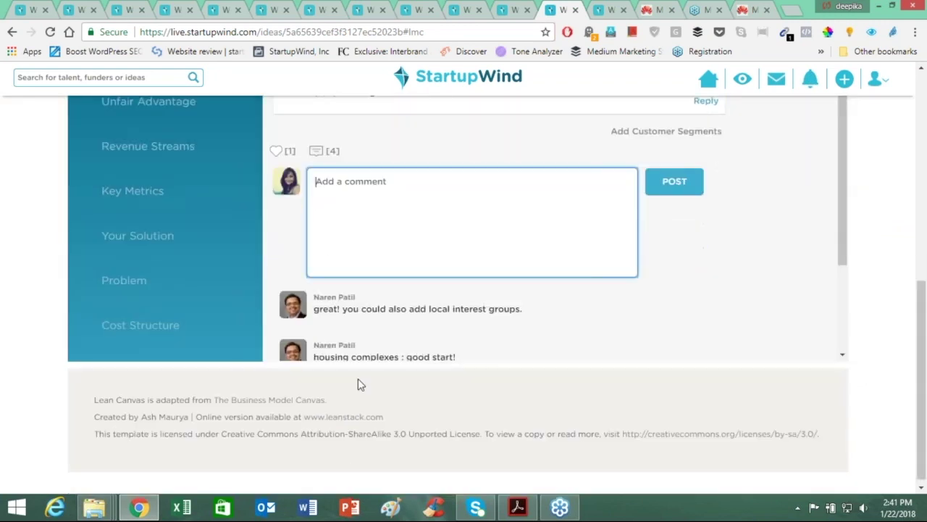
pyautogui.moveTo(842, 230); pyautogui.dragTo(838, 257)
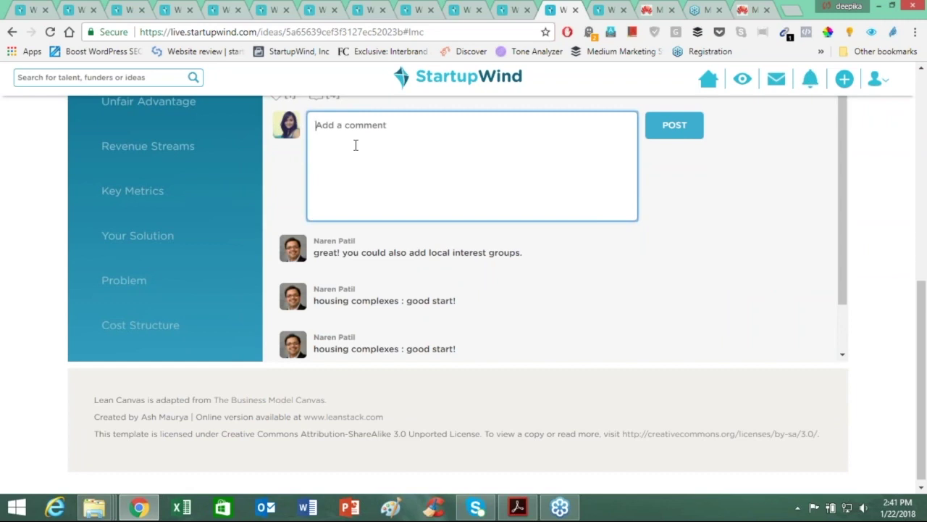
pyautogui.scroll(3, 652, 189)
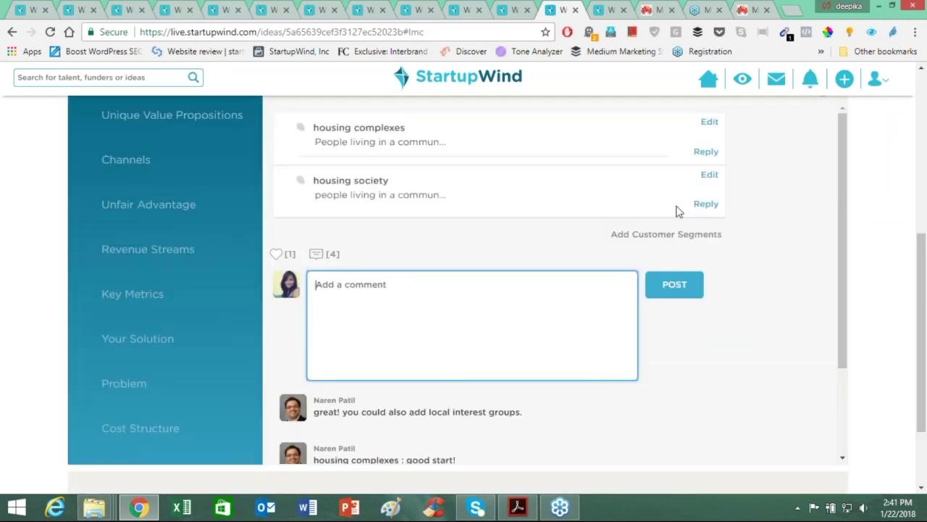
pyautogui.scroll(2, 678, 211)
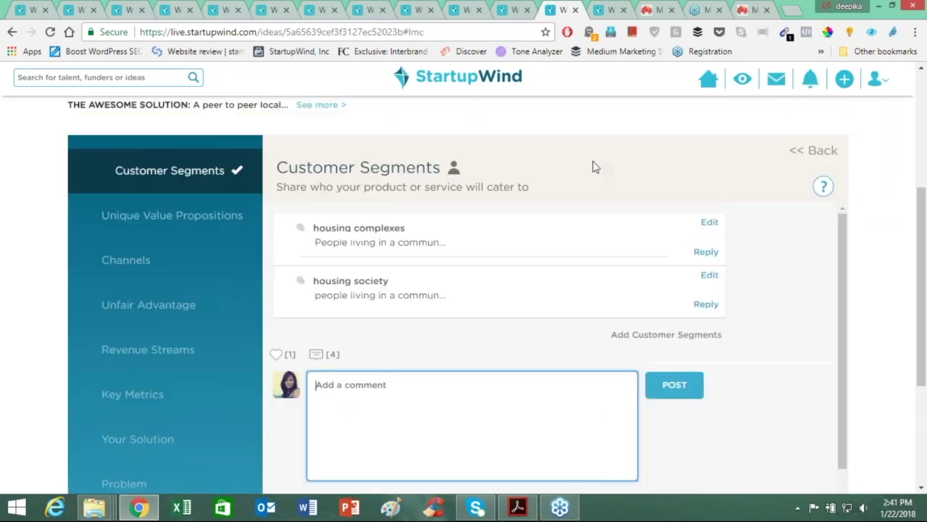
# Step: Return to the demo idea's Lean Model Canvas and set the Problem block's status marker to green
pyautogui.click(509, 7)
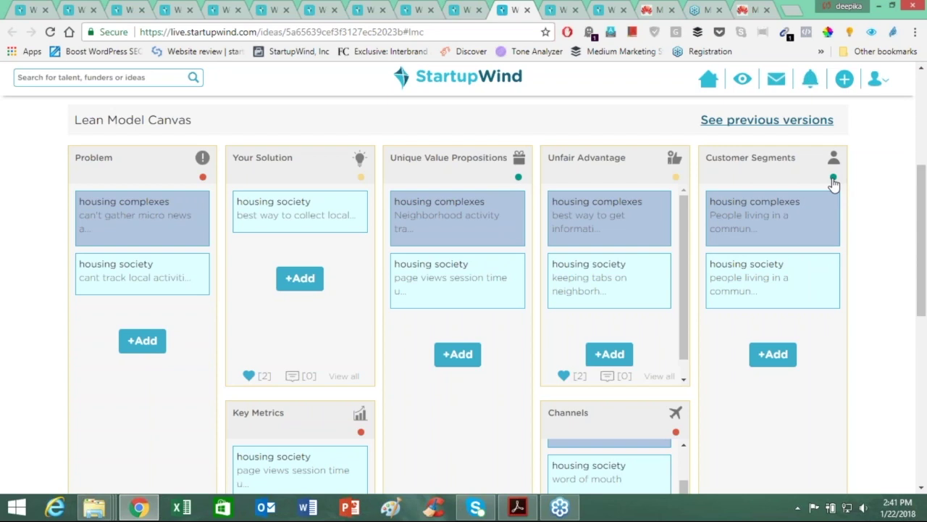
pyautogui.click(203, 180)
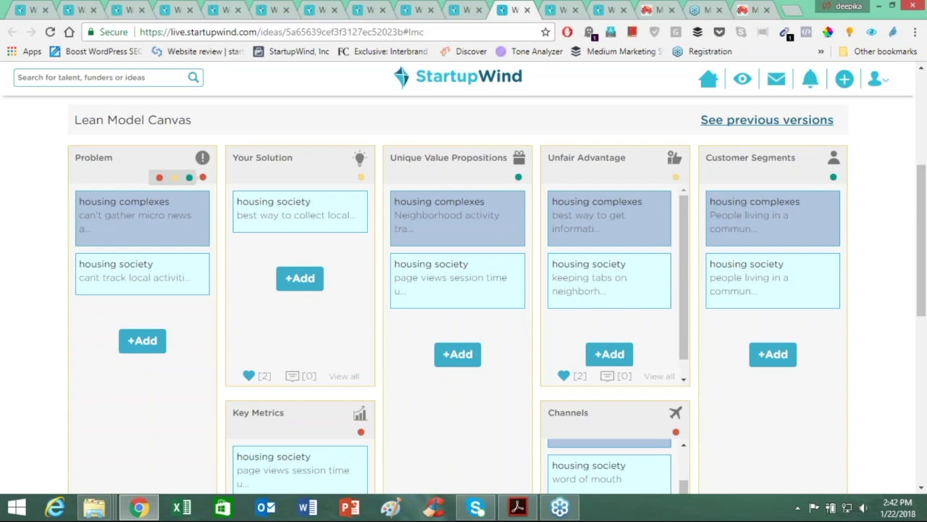
pyautogui.click(191, 178)
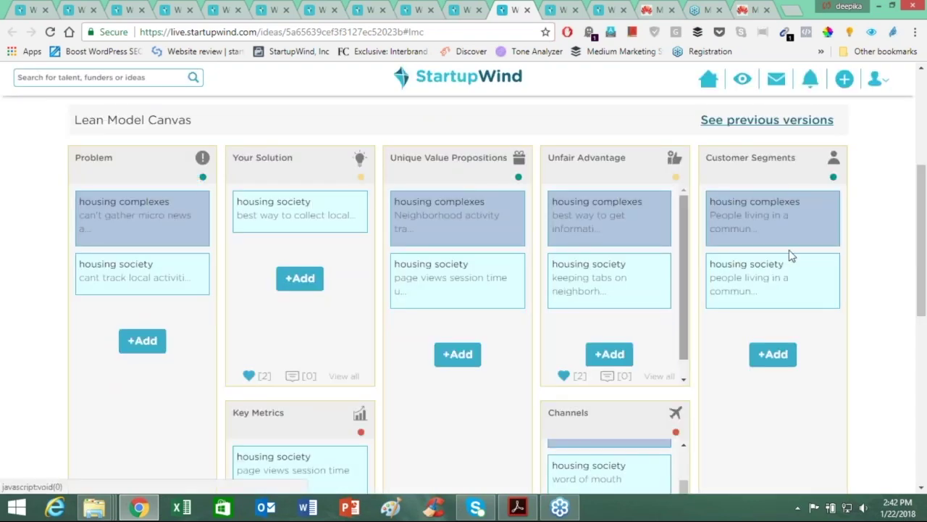
# Step: Look over the whole Lean Model Canvas, from the idea header to the Cost Structure and Revenue Streams blocks
pyautogui.scroll(-1, 170, 320)
pyautogui.scroll(-6, 170, 321)
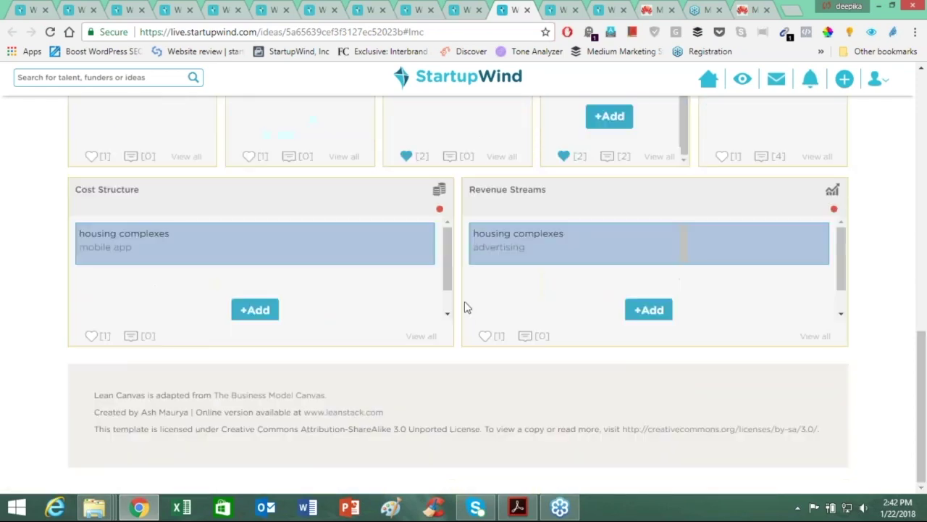
pyautogui.scroll(4, 500, 307)
pyautogui.scroll(5, 232, 322)
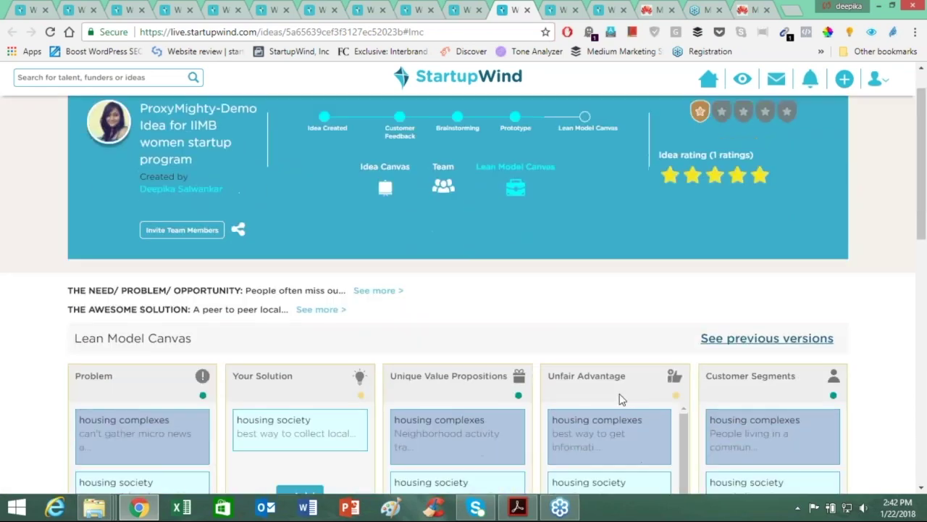
pyautogui.scroll(-2, 241, 328)
pyautogui.scroll(-1, 753, 263)
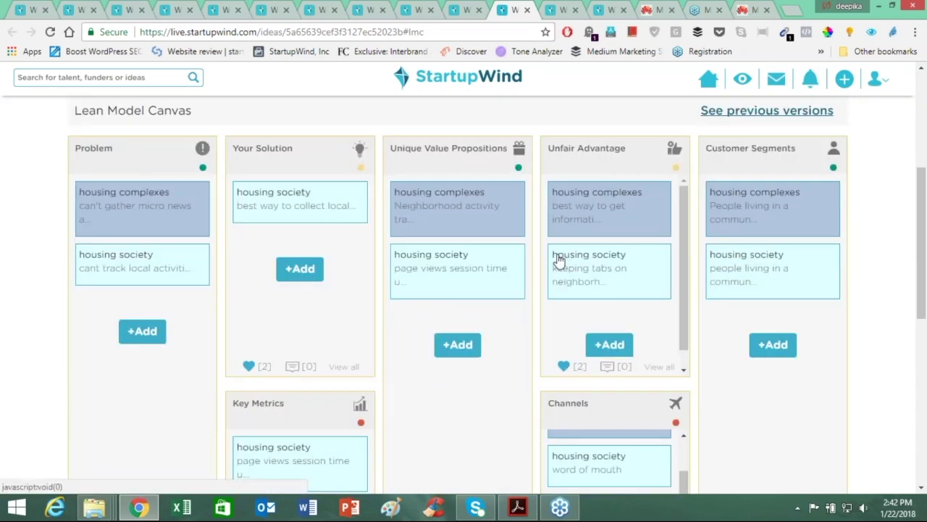
pyautogui.scroll(2, 558, 259)
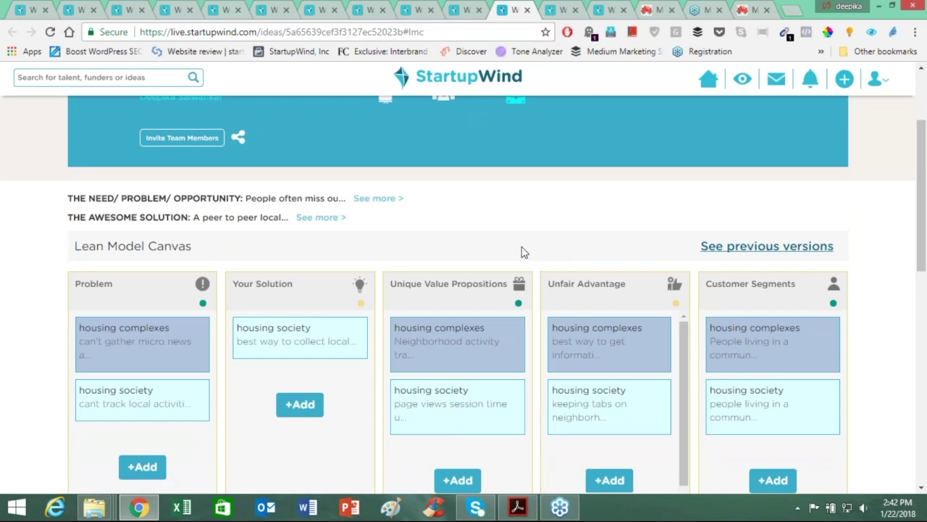
pyautogui.scroll(1, 525, 252)
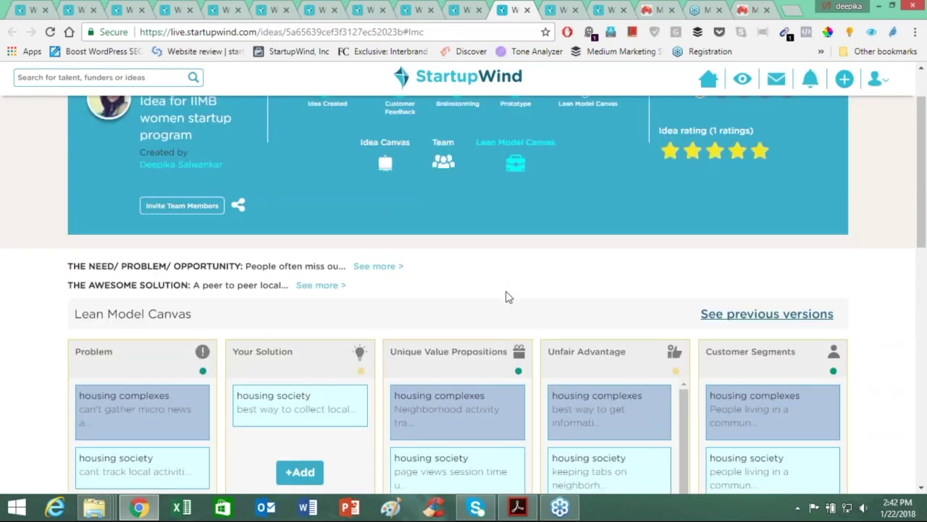
# Step: Show the previous versions of a Lean Model Canvas, using the art collectors idea with its weekly versions
pyautogui.click(740, 315)
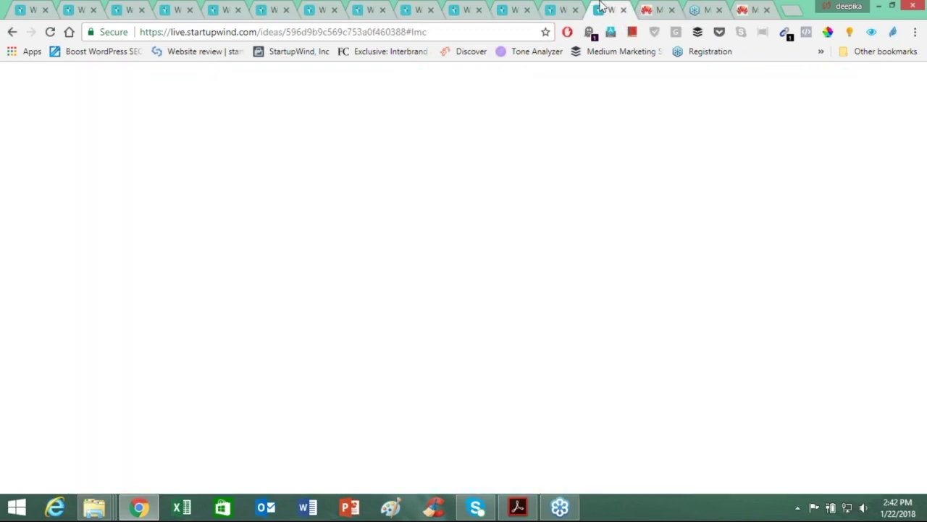
pyautogui.scroll(-2, 323, 360)
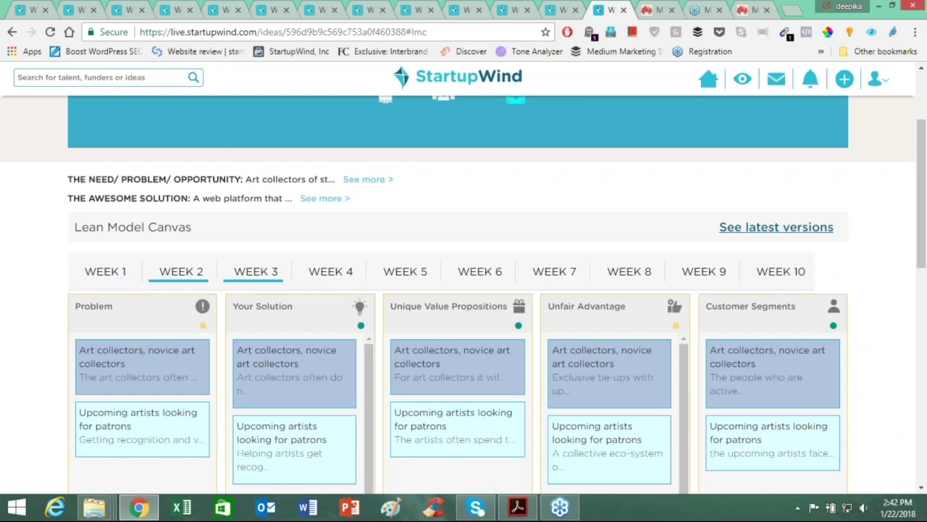
pyautogui.scroll(2, 238, 298)
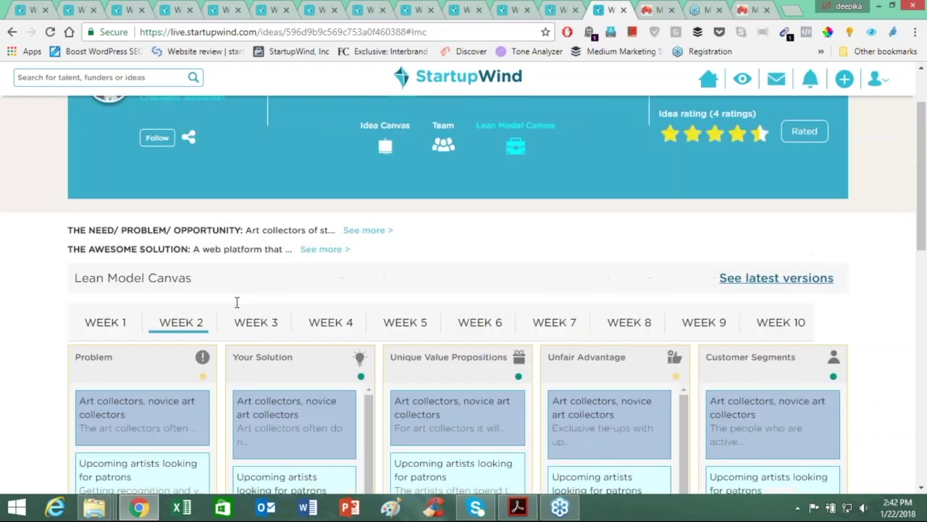
# Step: Review the demo idea's Lean Model Canvas blocks again, and switch to Adobe Acrobat Reader to show the support contact page
pyautogui.click(564, 12)
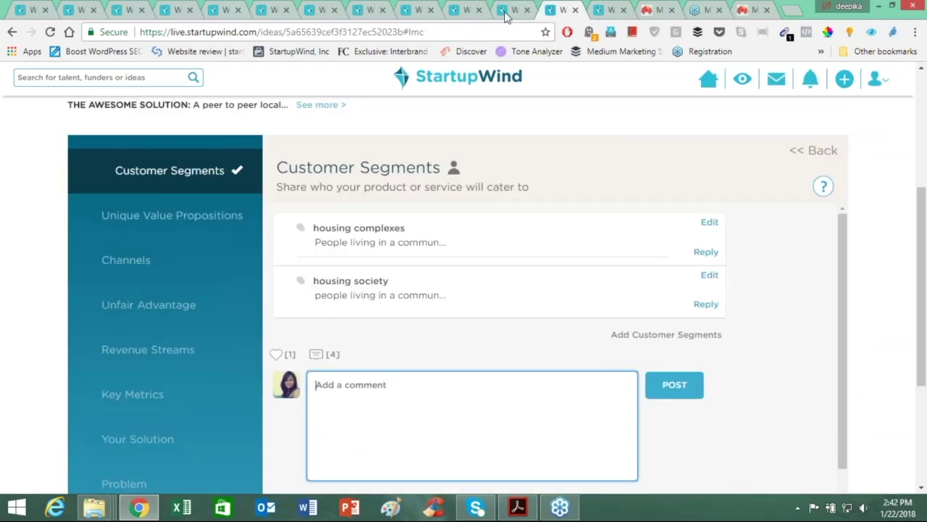
pyautogui.click(504, 10)
pyautogui.scroll(-2, 593, 307)
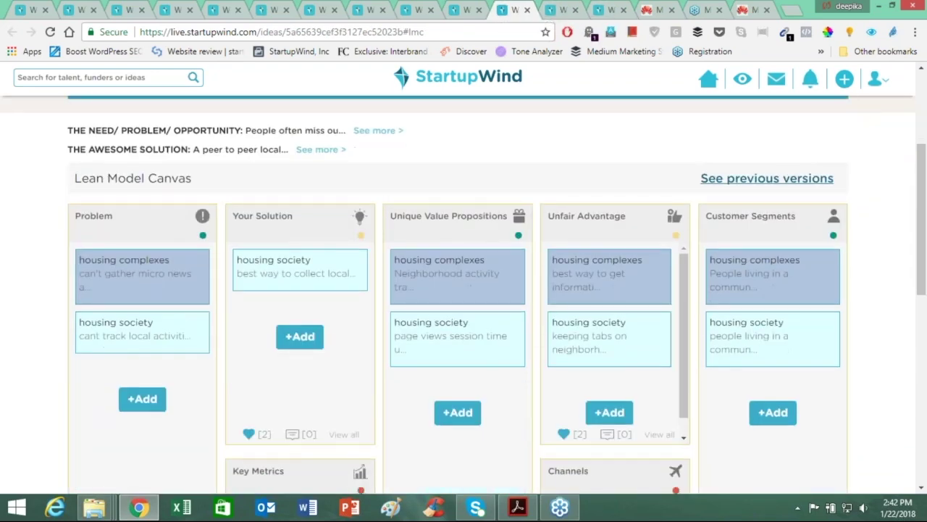
pyautogui.scroll(2, 609, 326)
pyautogui.scroll(-3, 608, 326)
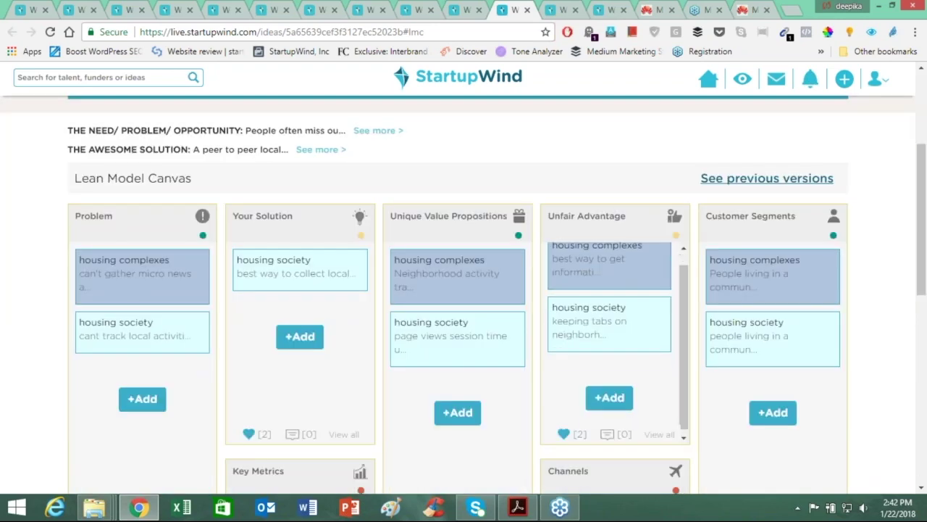
pyautogui.scroll(-1, 608, 326)
pyautogui.scroll(-1, 608, 326)
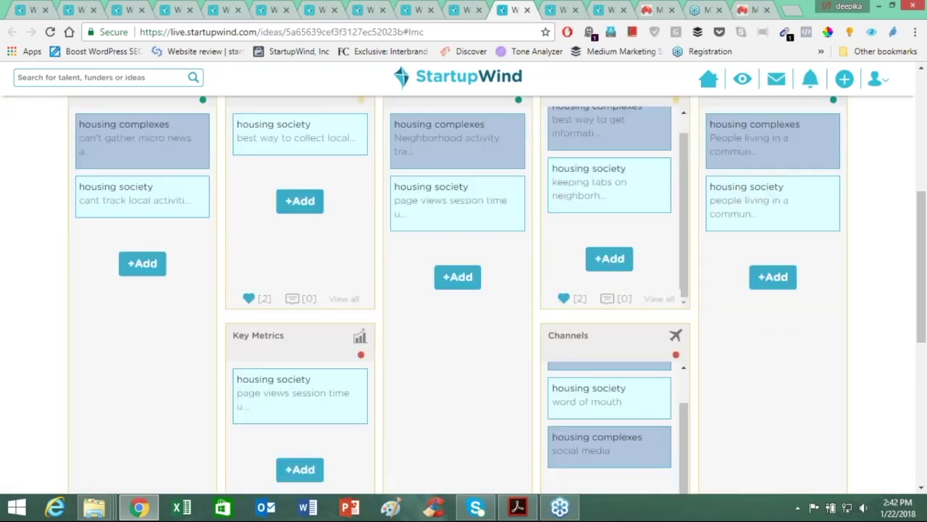
pyautogui.click(520, 508)
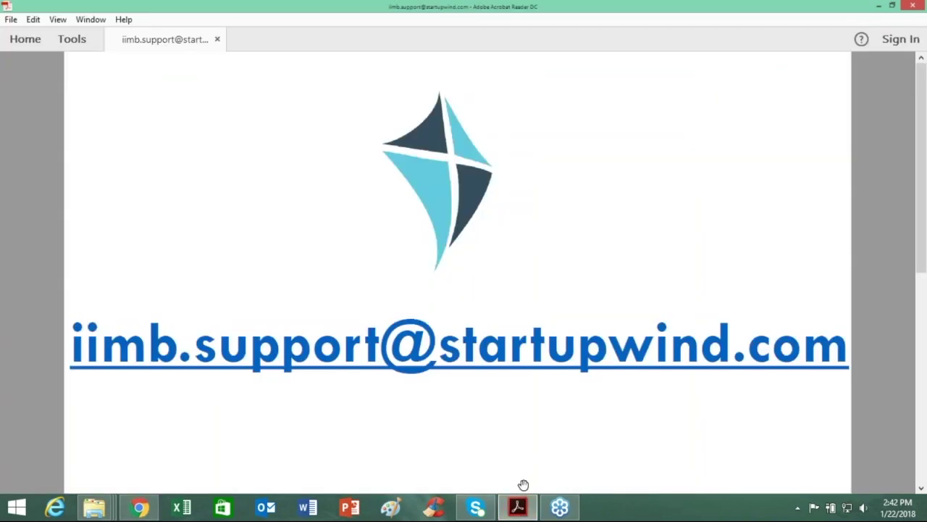